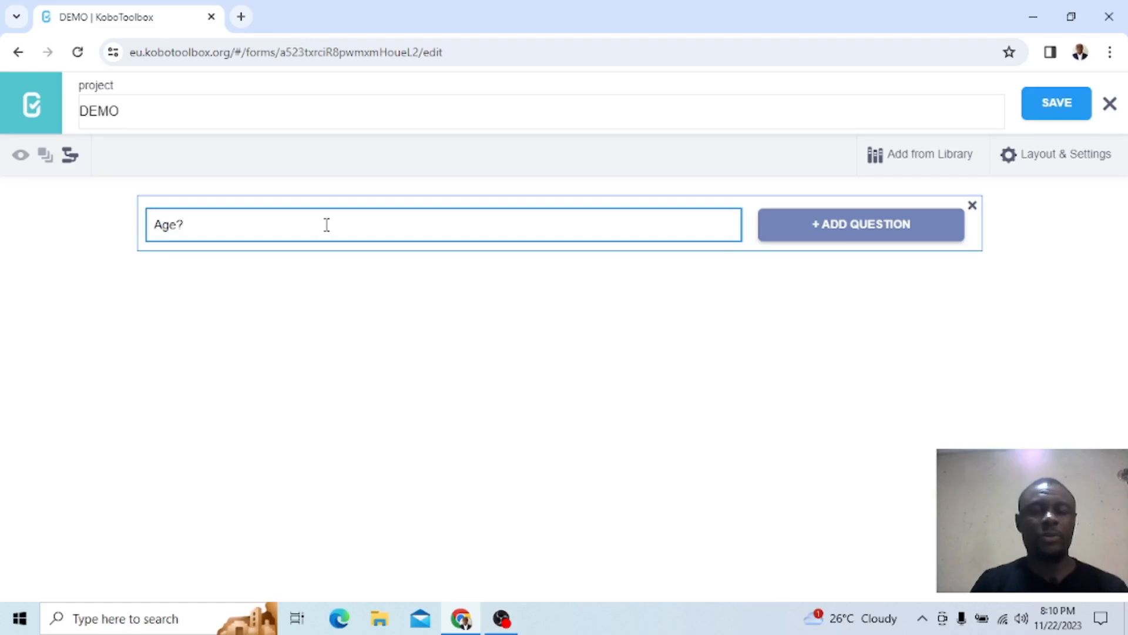
Add the "Age?" question to the form with the Number response type
click(834, 231)
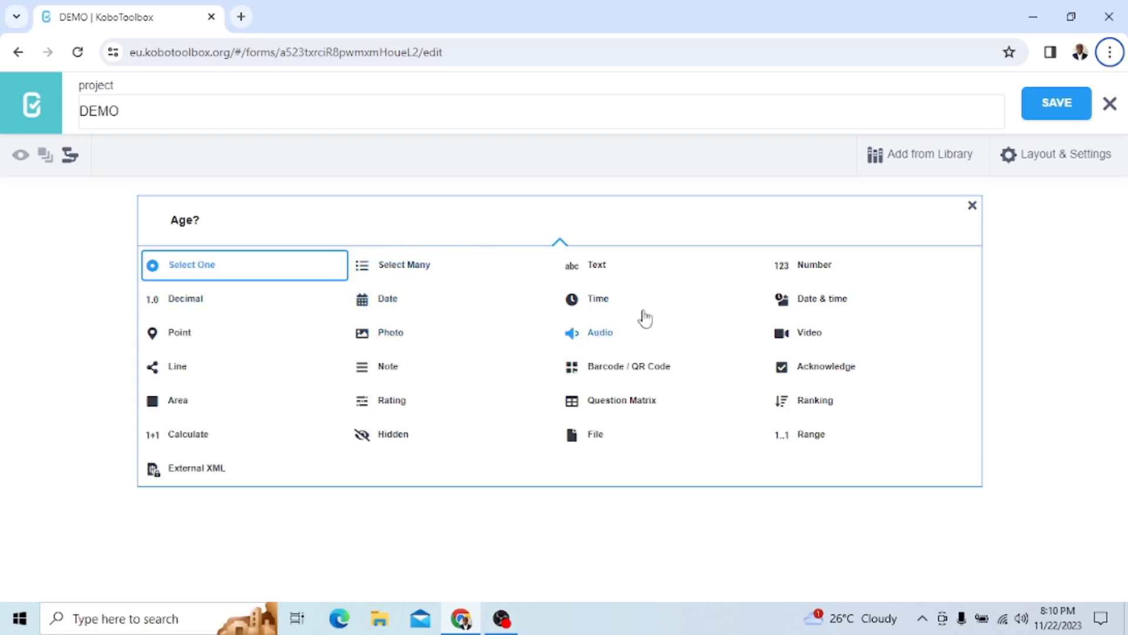
click(807, 274)
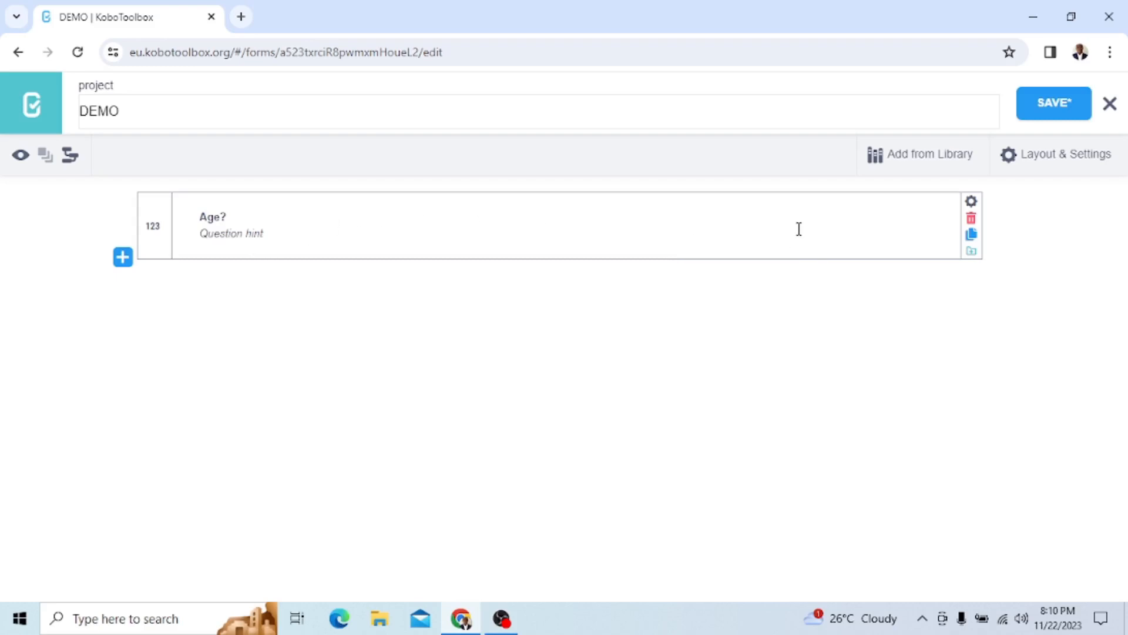
Preview the form and test the Age? field by stepping it down to -4, then entering a number with many zeros
click(21, 159)
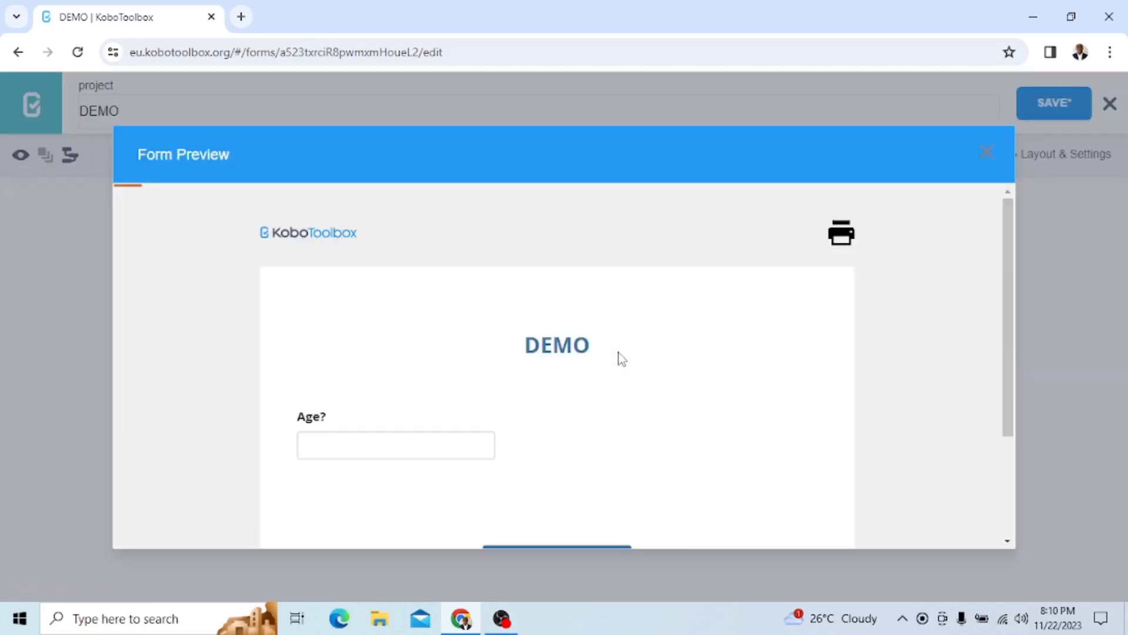
scroll(418, 423, down, 3)
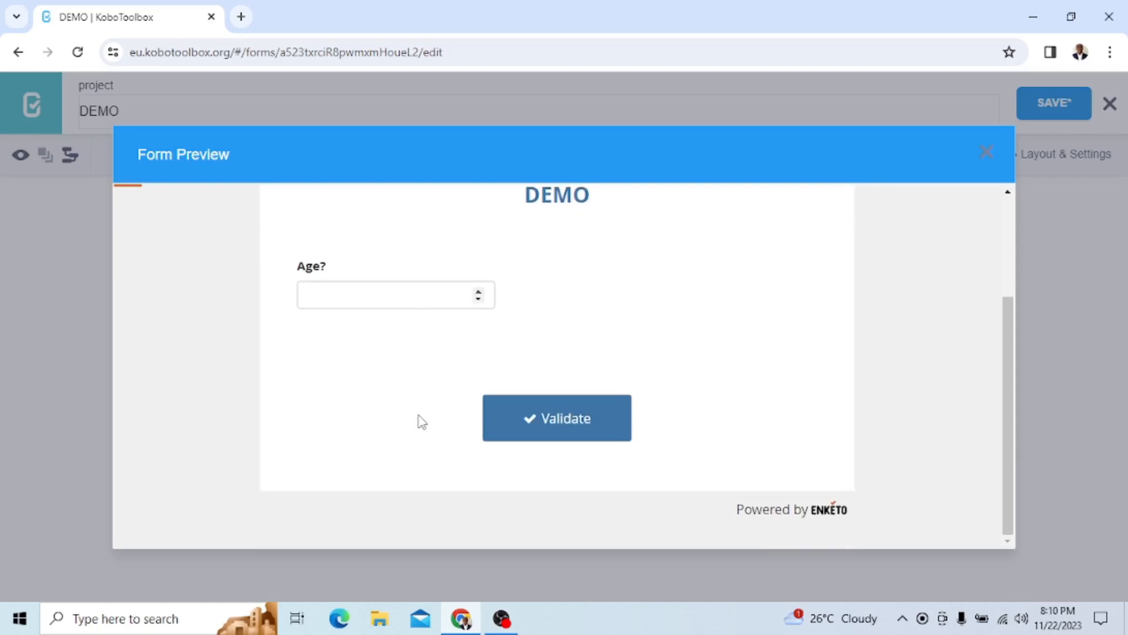
click(477, 301)
click(477, 300)
click(478, 300)
click(477, 301)
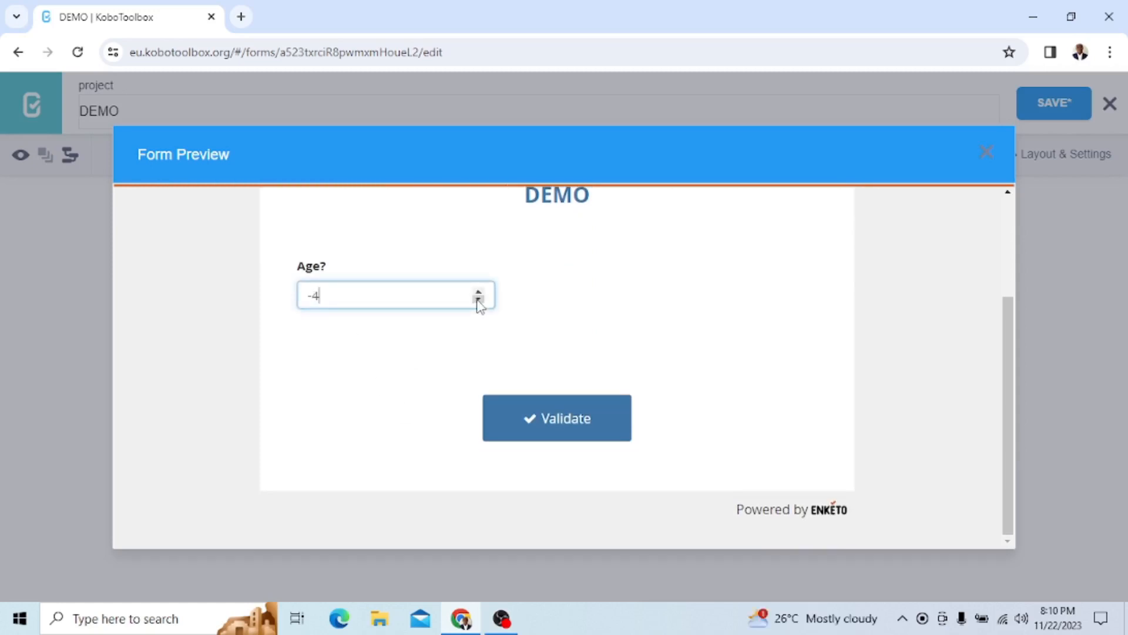
click(477, 291)
click(478, 292)
click(477, 292)
click(478, 292)
click(478, 300)
click(478, 300)
click(478, 300)
text(0000)
click(394, 362)
Test the Age? field in the preview with 20000 and then with a shorter number starting with 1
click(352, 297)
key(BackSpace)
key(BackSpace)
text(20000)
click(297, 421)
click(358, 296)
key(BackSpace)
key(BackSpace)
text(1)
click(361, 386)
Test the Age? field by stepping it down to -11, and close the form preview
click(335, 297)
double_click(479, 301)
triple_click(479, 301)
click(479, 302)
click(479, 301)
click(398, 360)
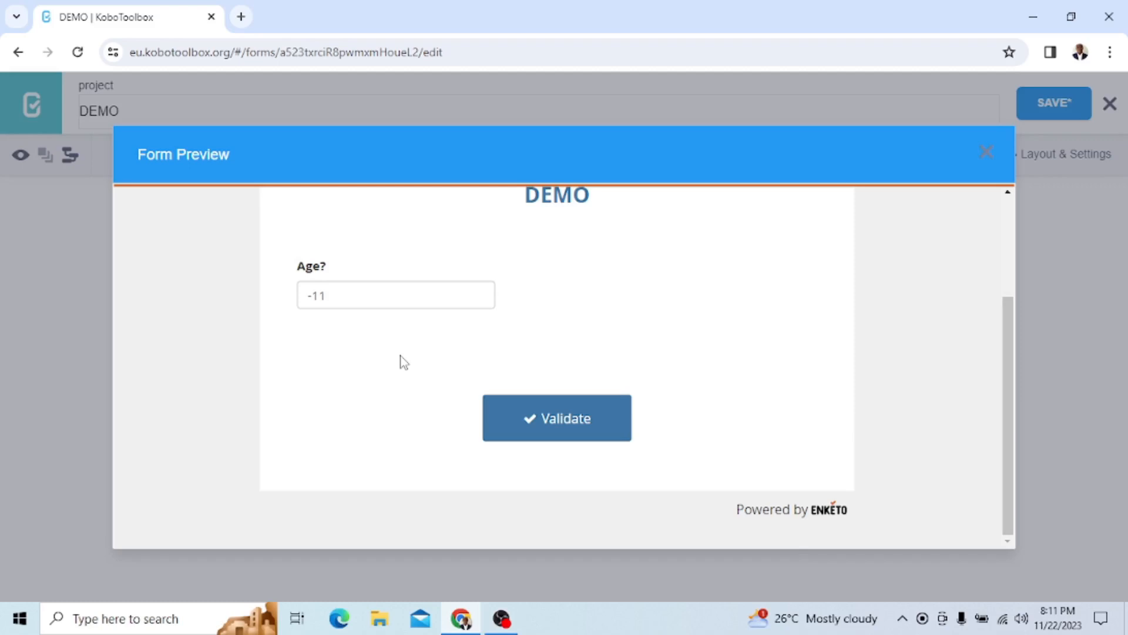
click(305, 289)
click(327, 295)
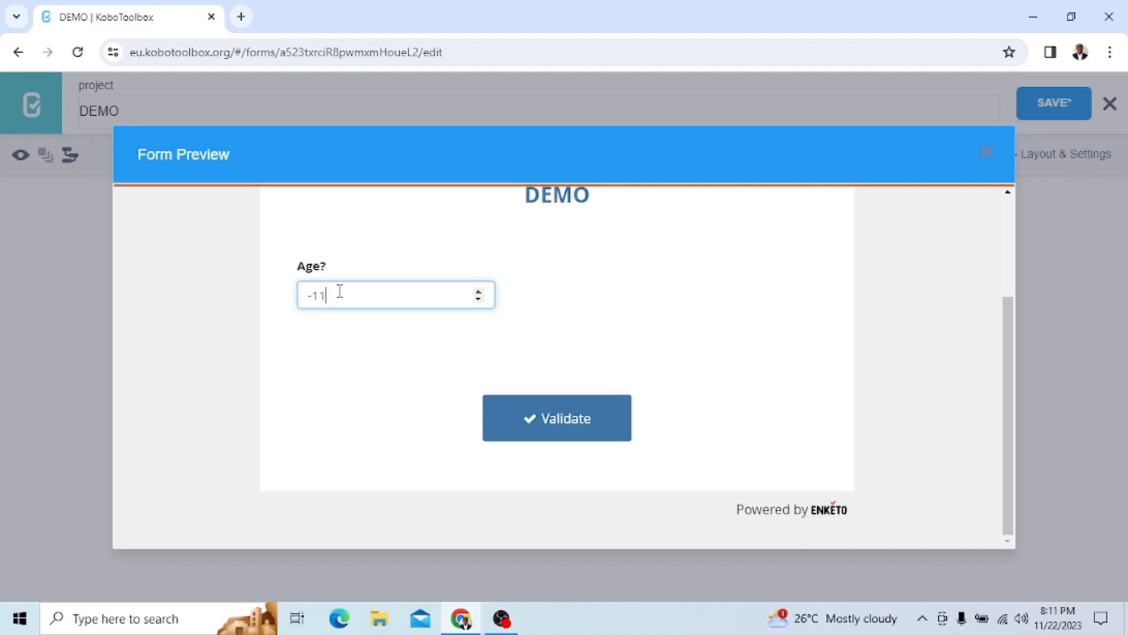
click(992, 156)
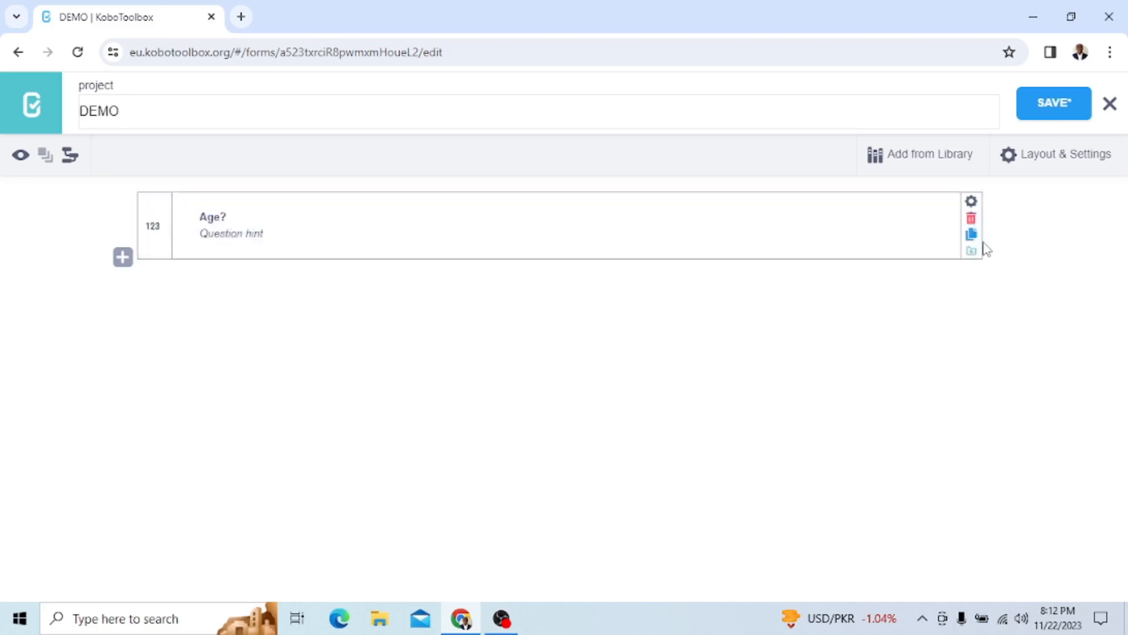
Add a validation condition to the Age? question requiring the response to be greater than 17
click(971, 206)
scroll(748, 352, down, 1)
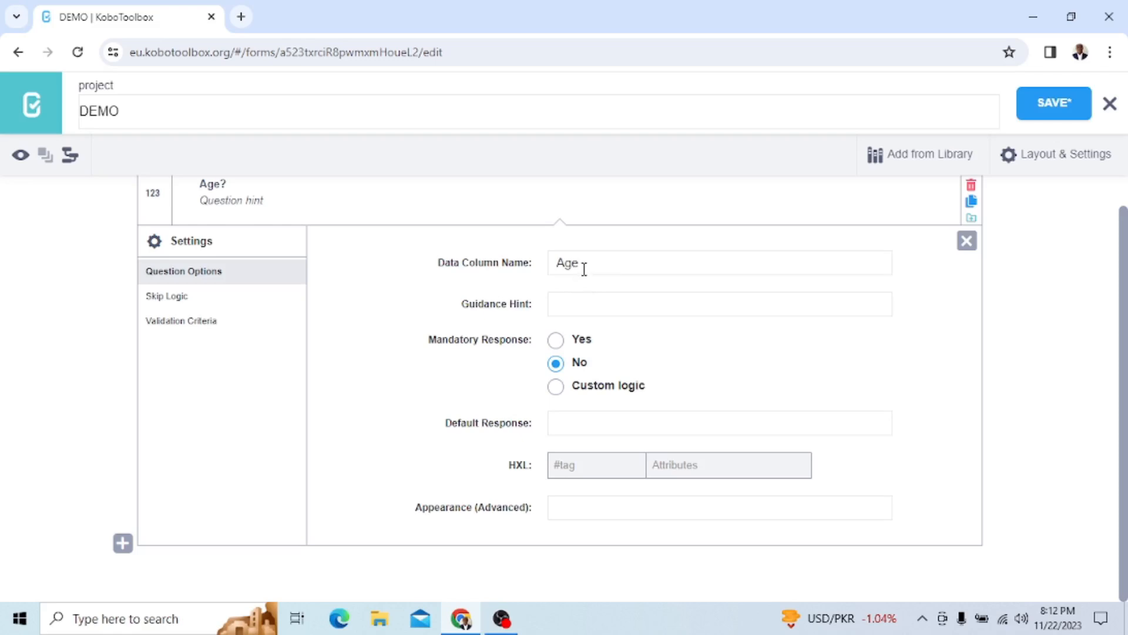
click(190, 328)
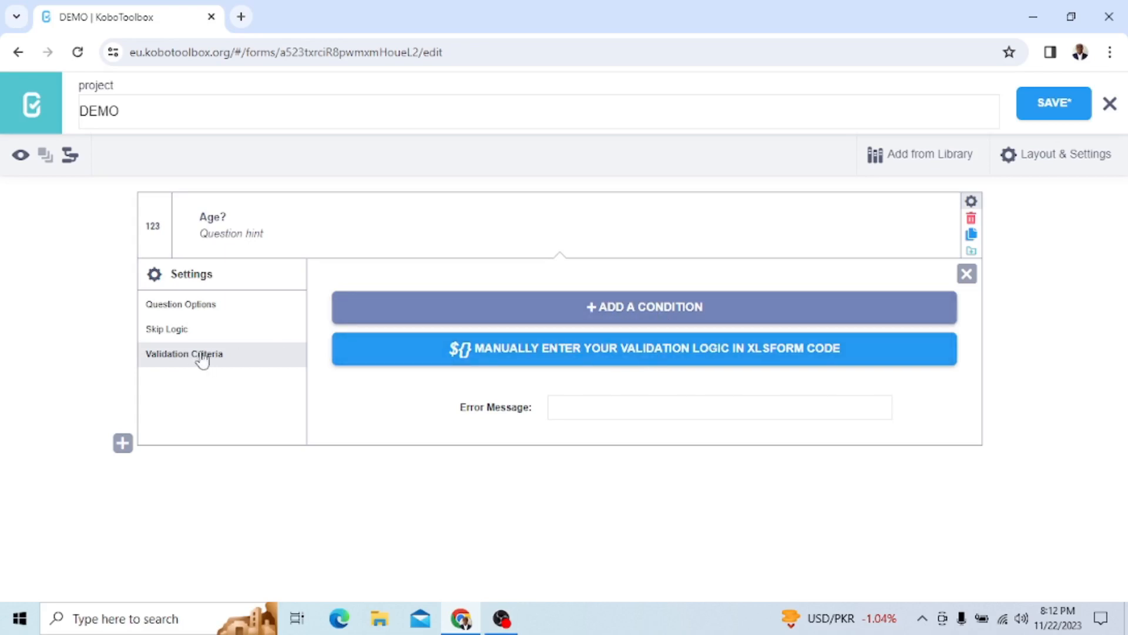
click(584, 306)
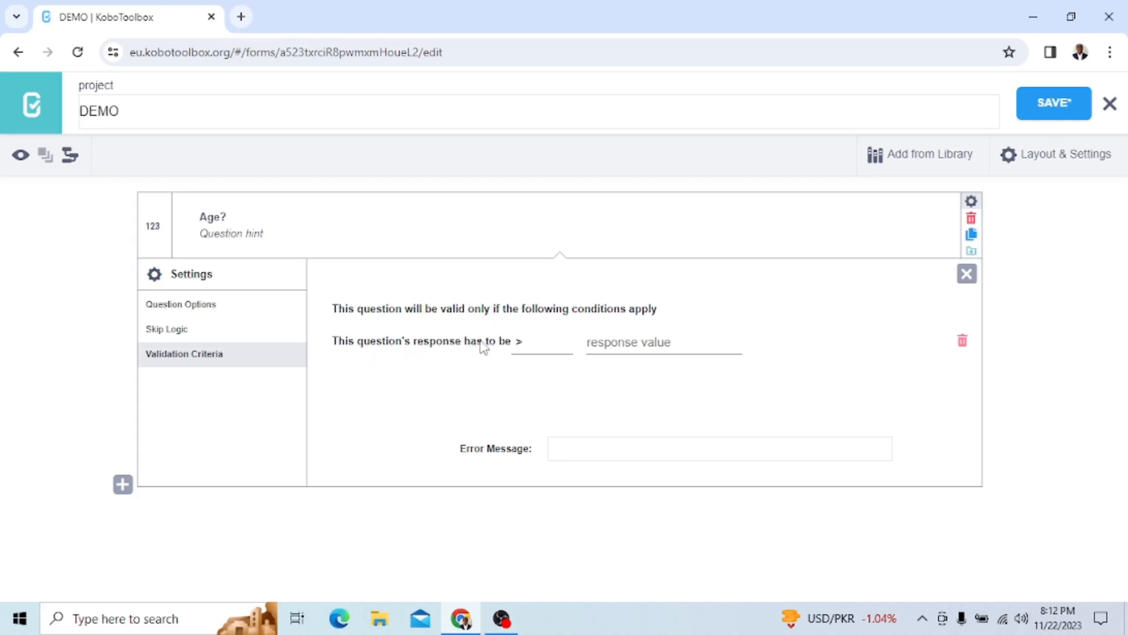
click(526, 346)
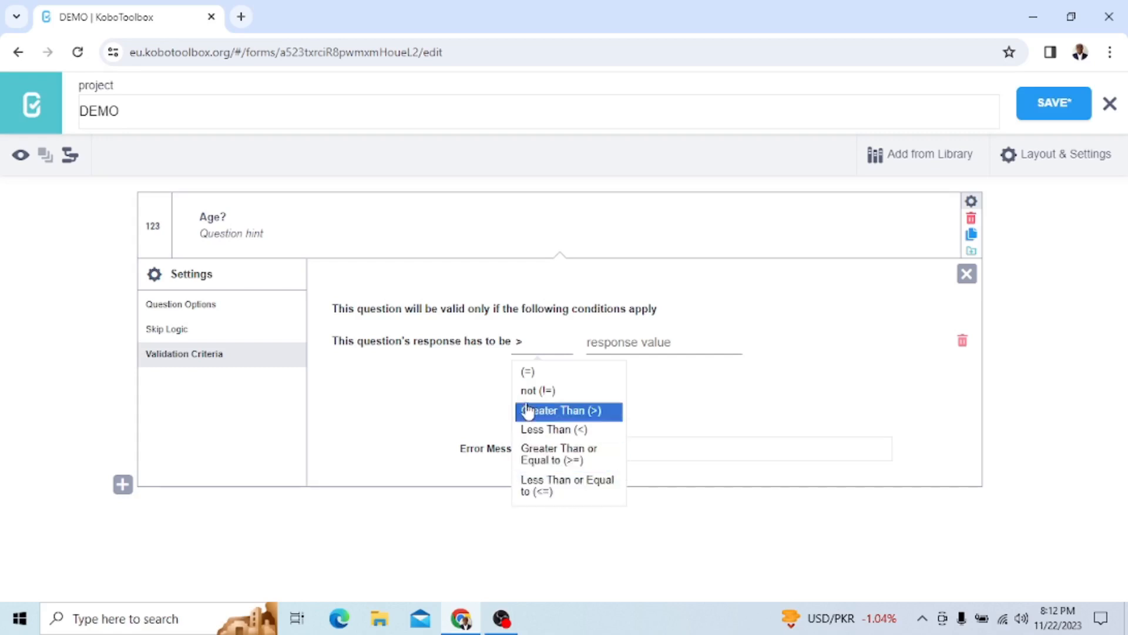
click(555, 415)
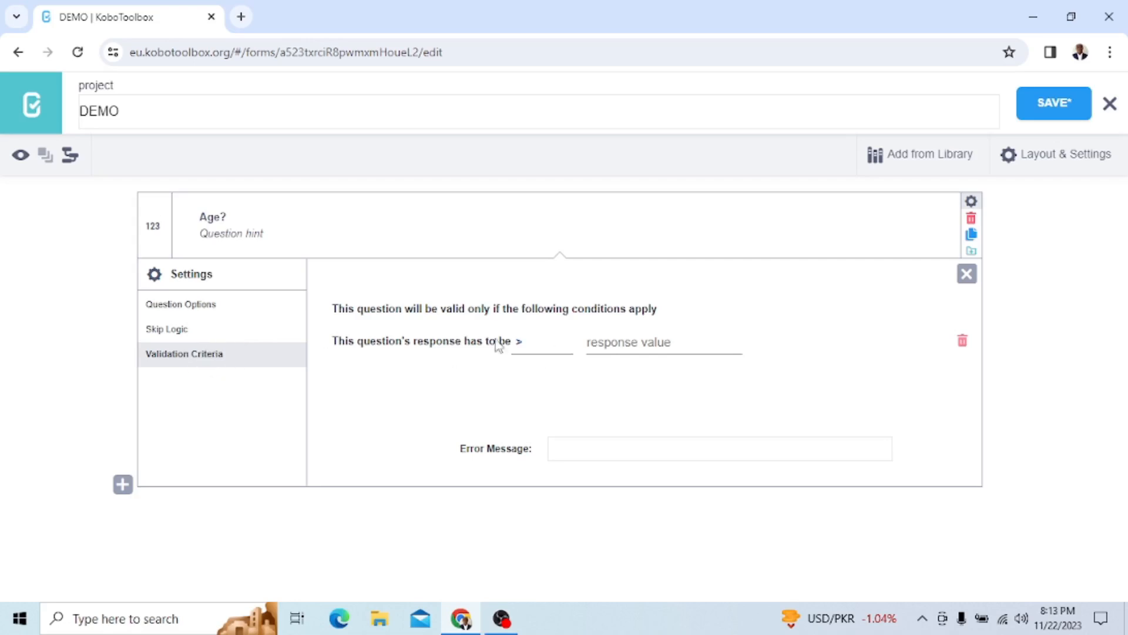
click(611, 341)
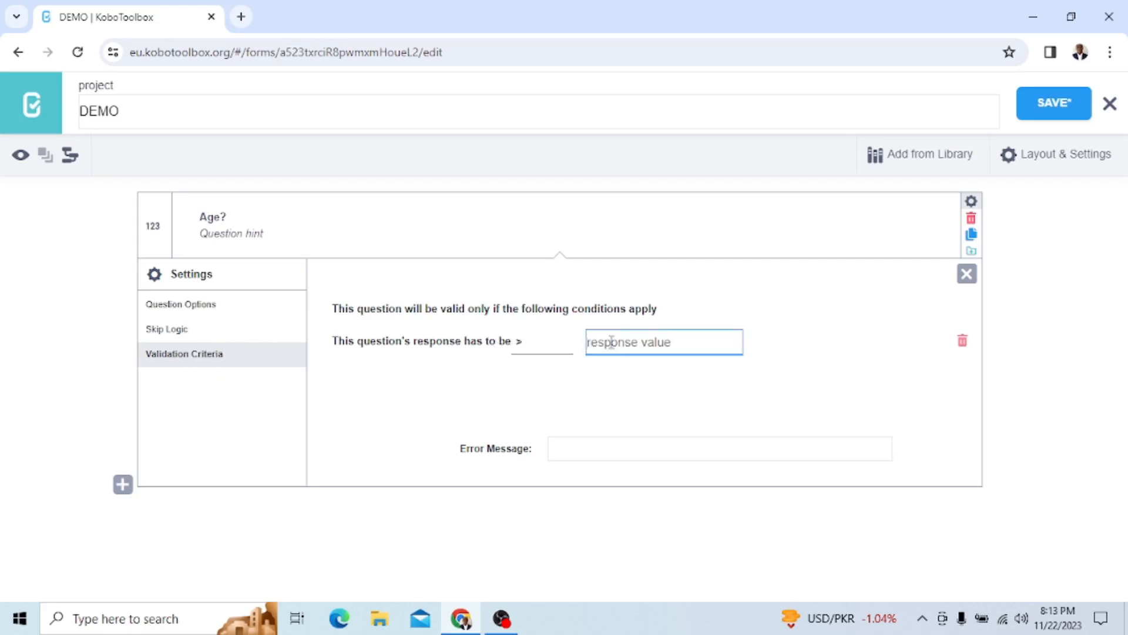
text(17)
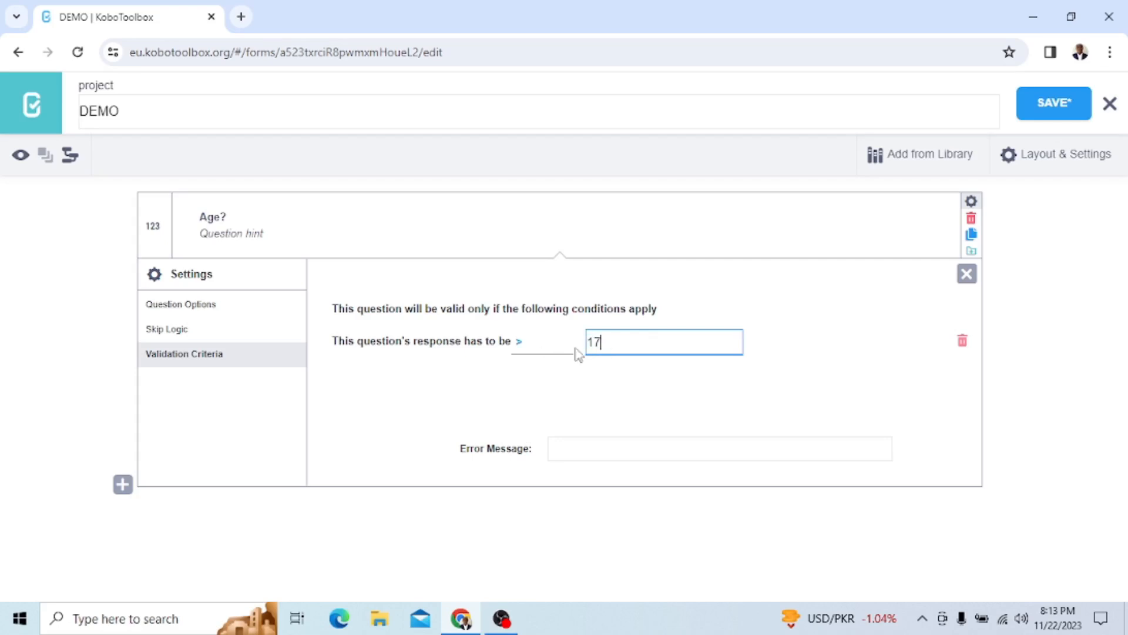
click(605, 375)
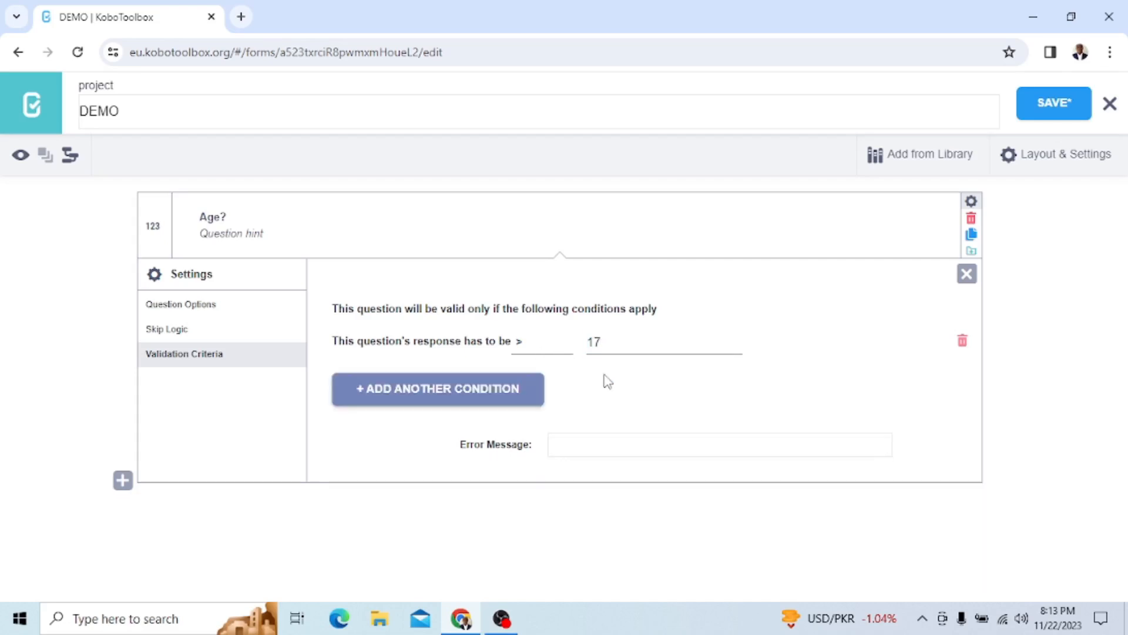
Add a second validation condition to the Age? question requiring the response to be less than 98
click(460, 393)
click(540, 388)
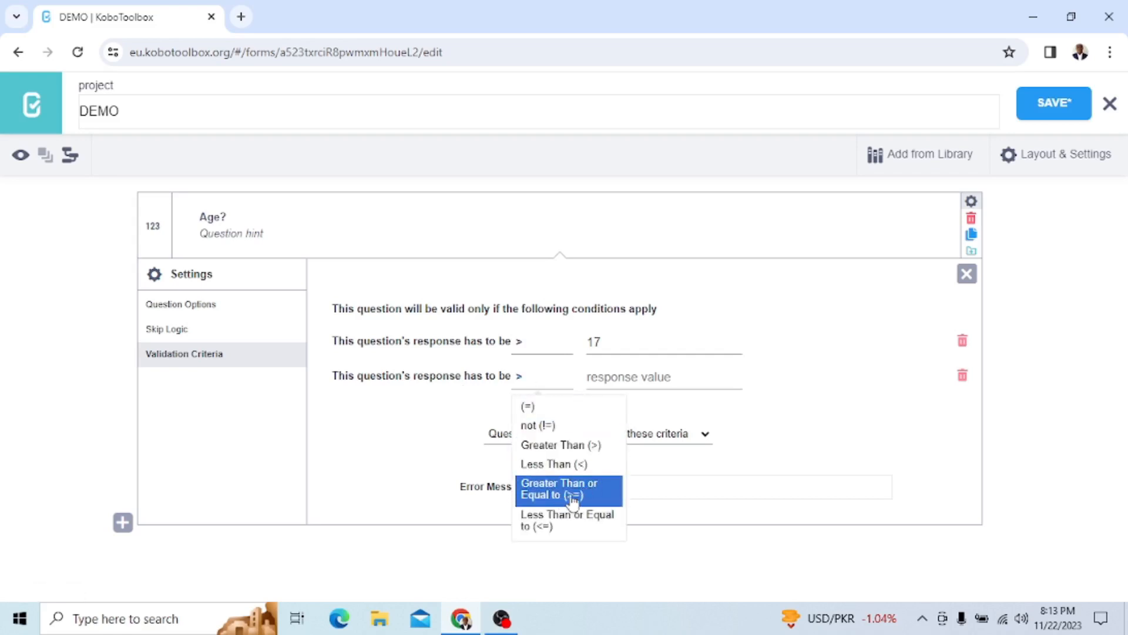
click(574, 464)
click(619, 379)
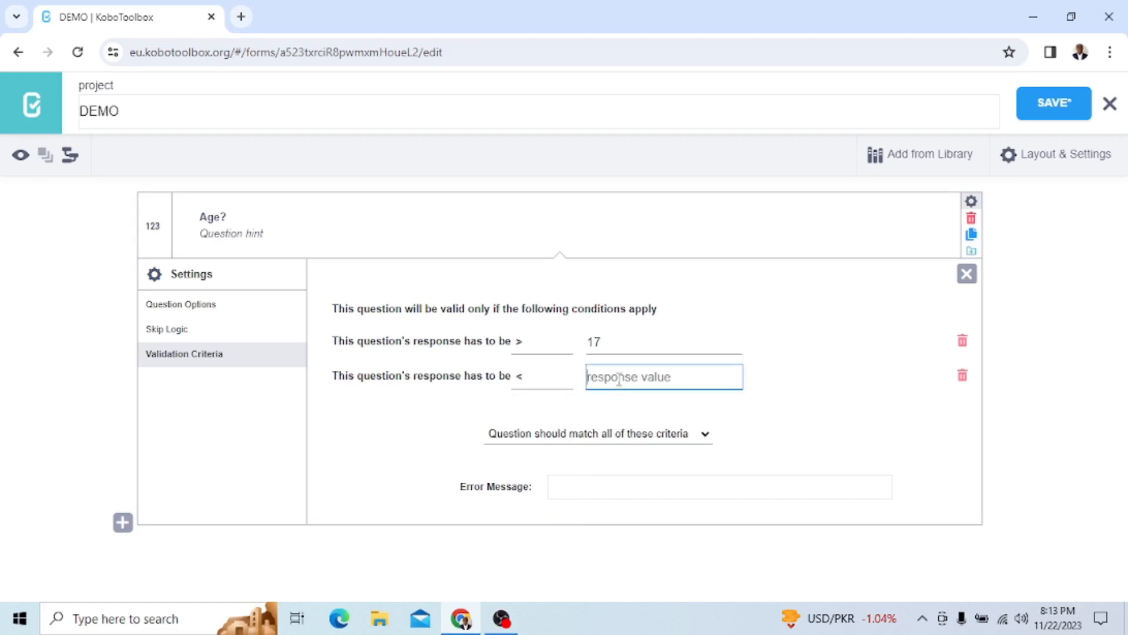
text(98)
click(789, 431)
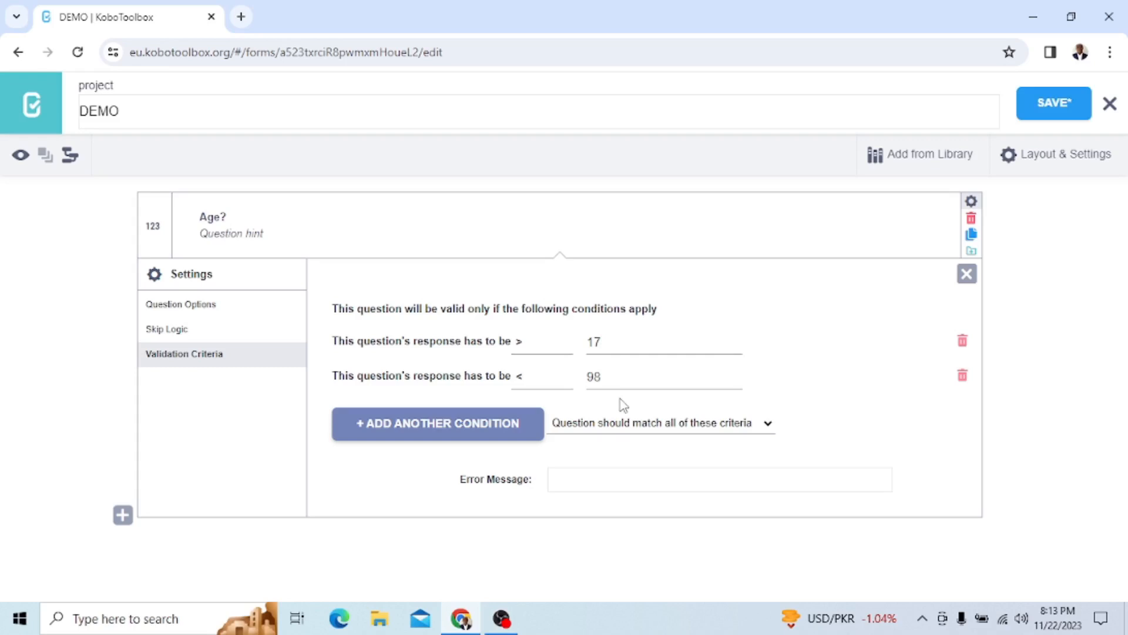
Set the validation error message to "Please, this is not correct", close the question settings and save the form
click(573, 481)
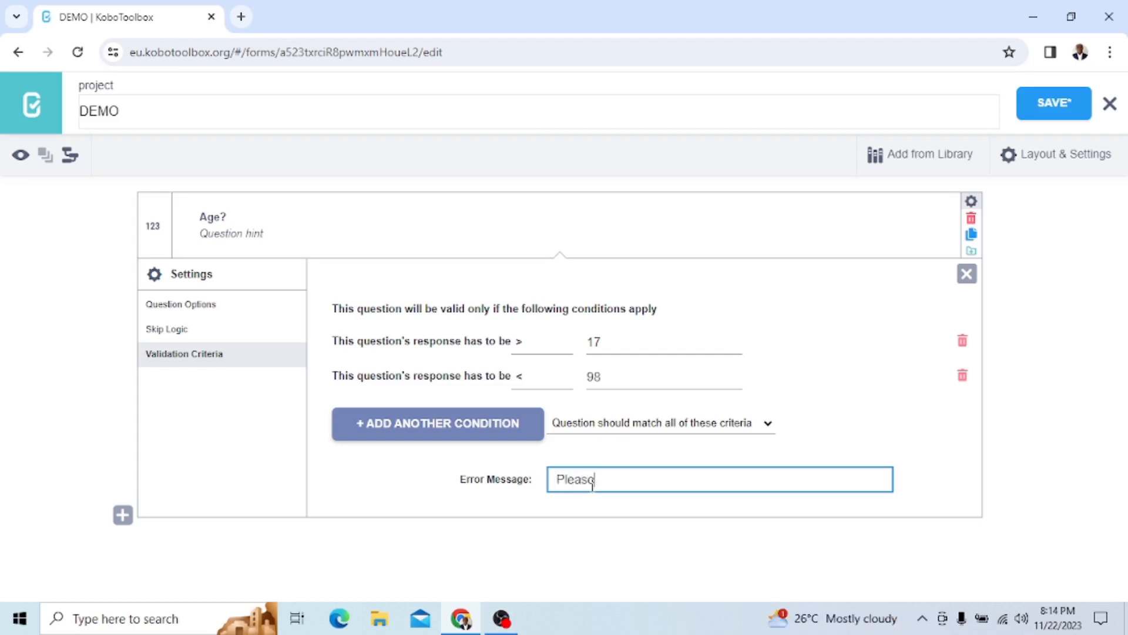
text(this is not correct)
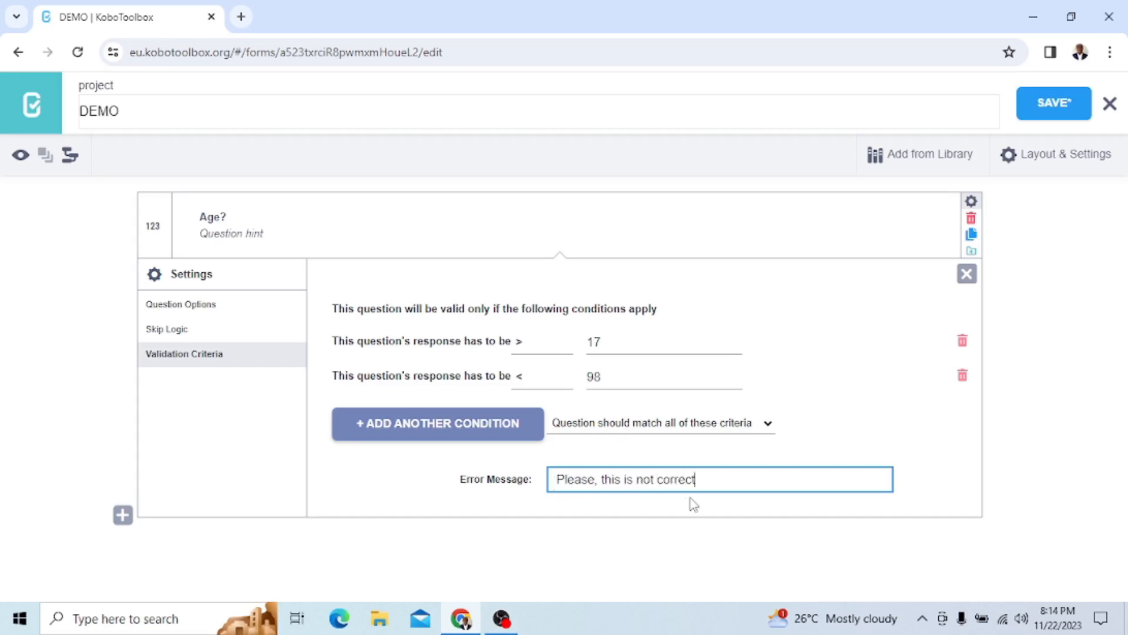
click(896, 363)
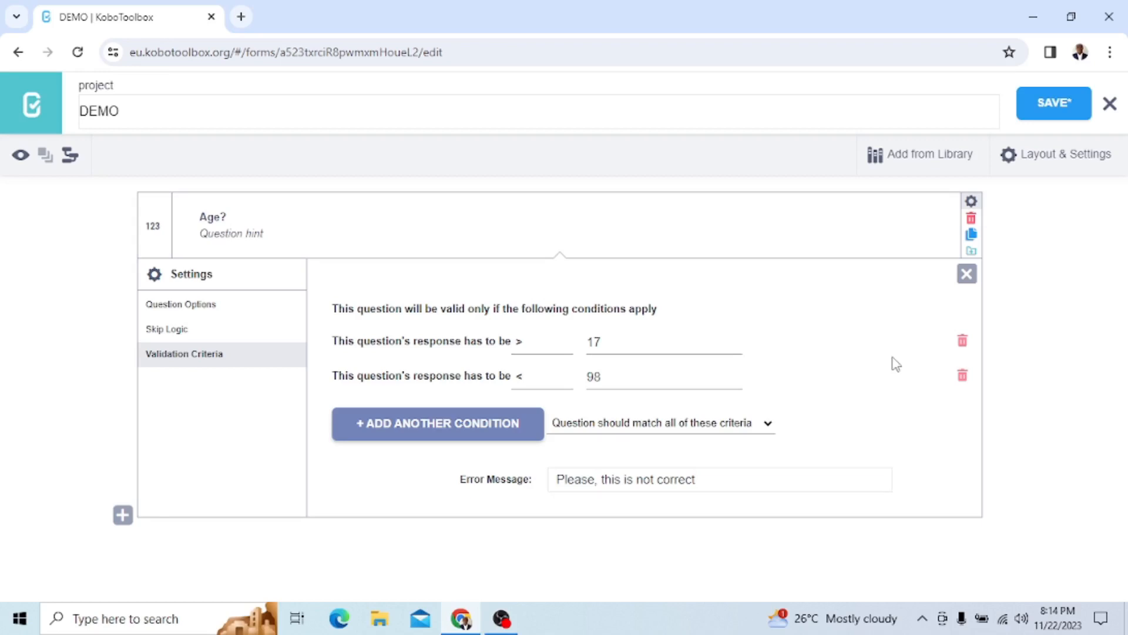
click(967, 274)
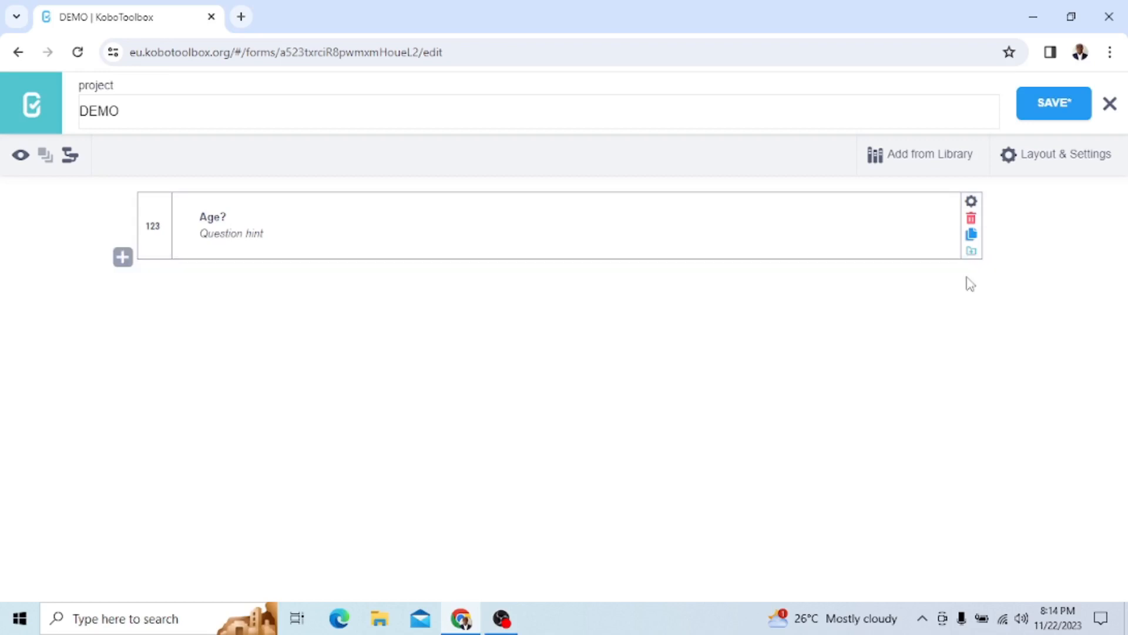
click(1038, 108)
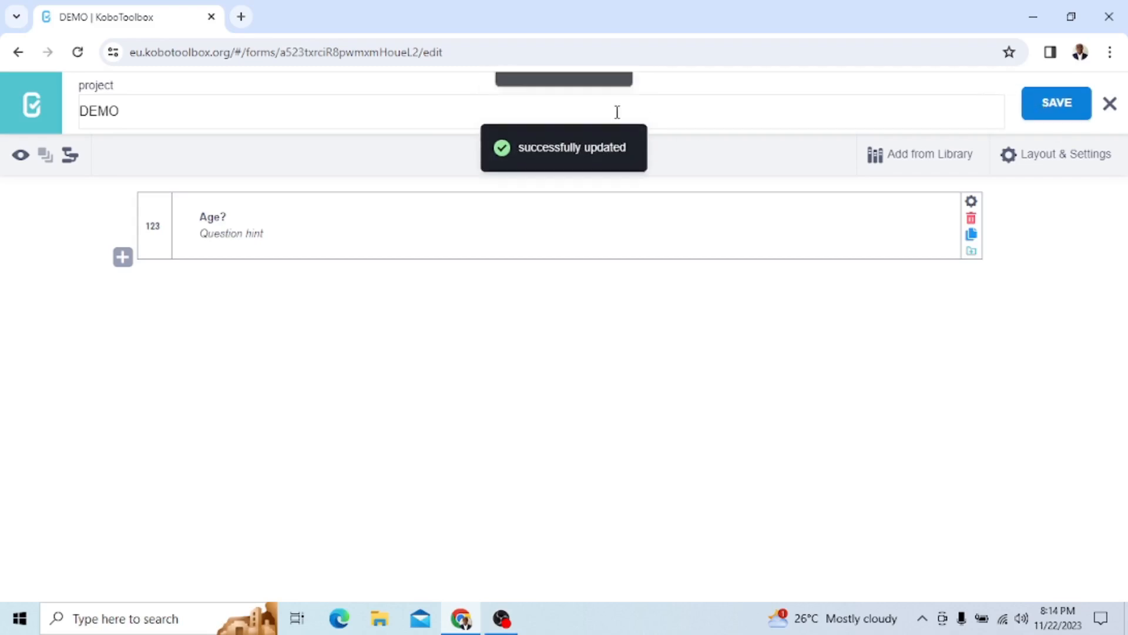
click(719, 102)
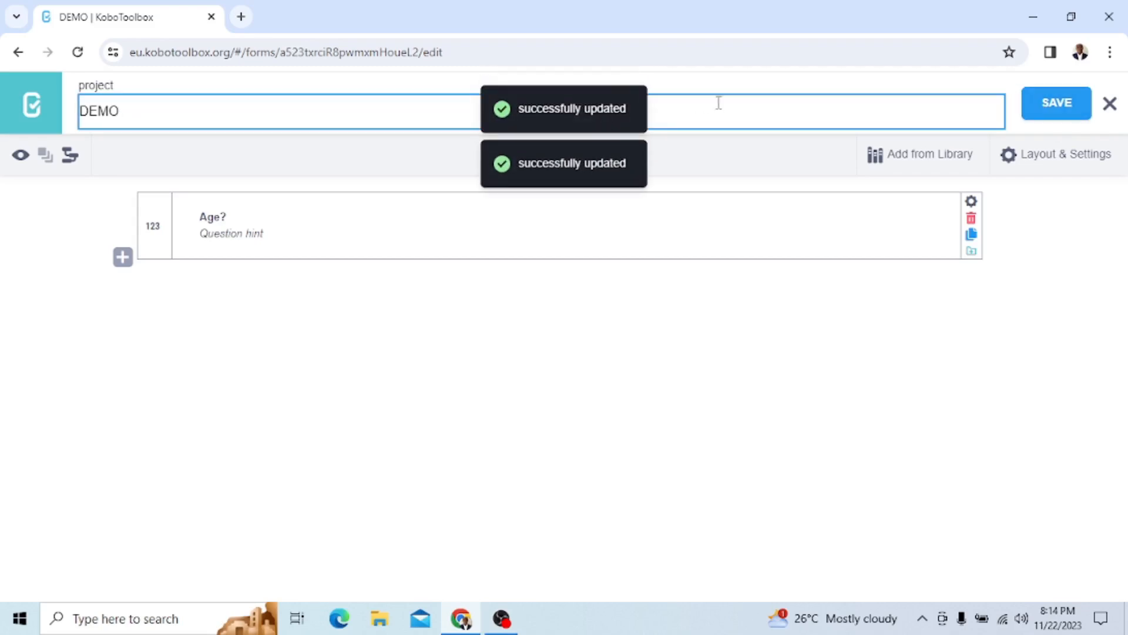
Preview the form and test the lower age limit by entering 17 and then 18 in the Age? field
click(21, 157)
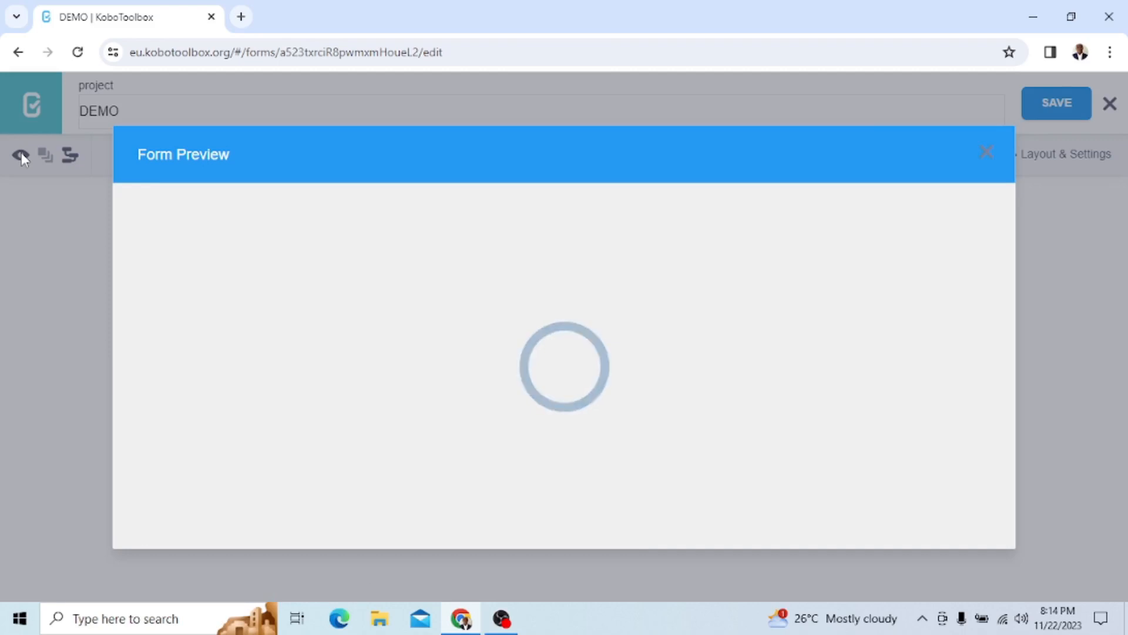
scroll(441, 345, down, 2)
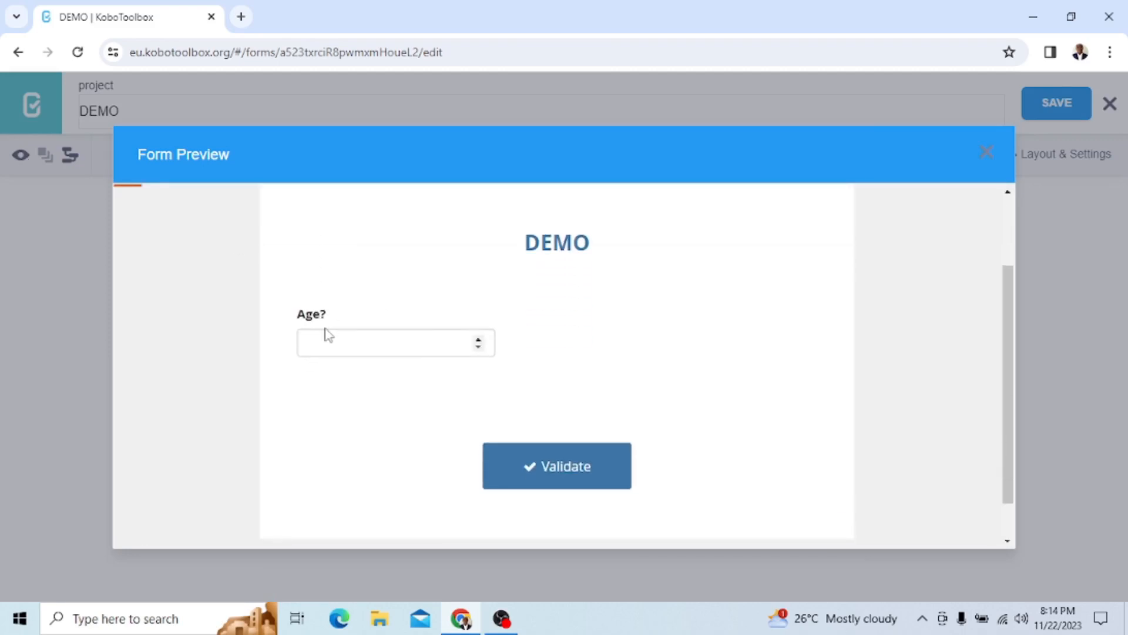
click(372, 341)
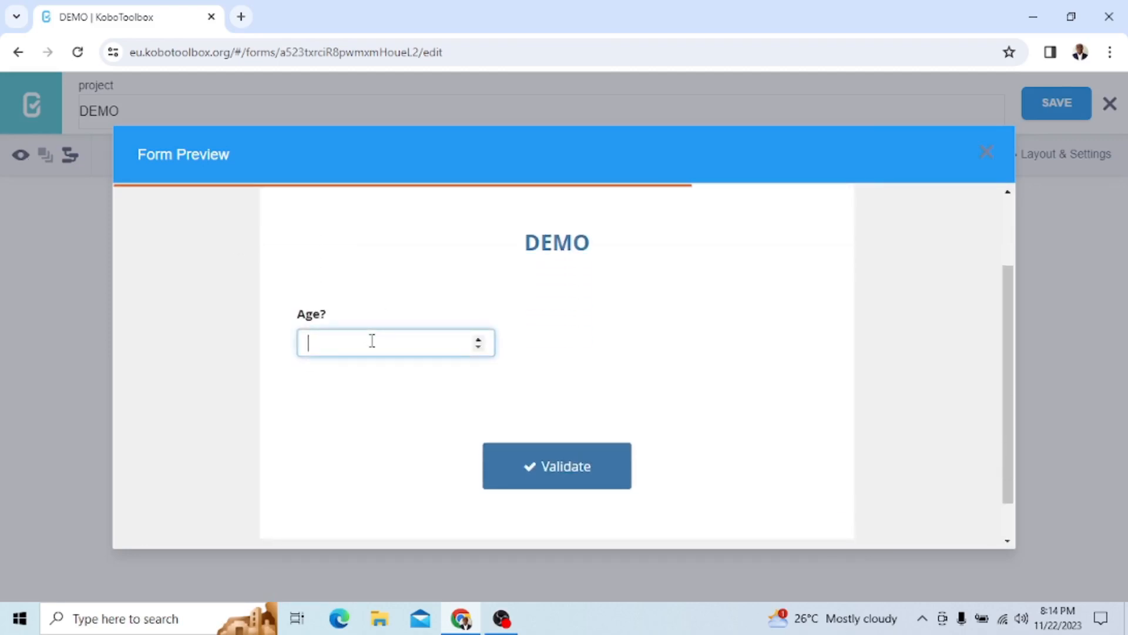
text(17)
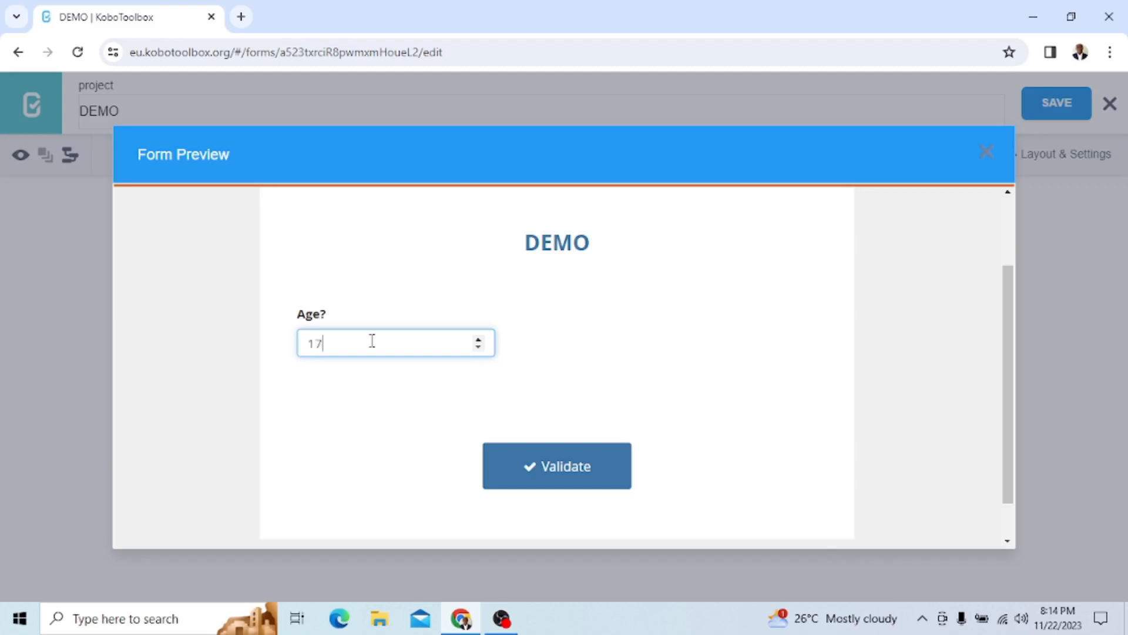
click(360, 383)
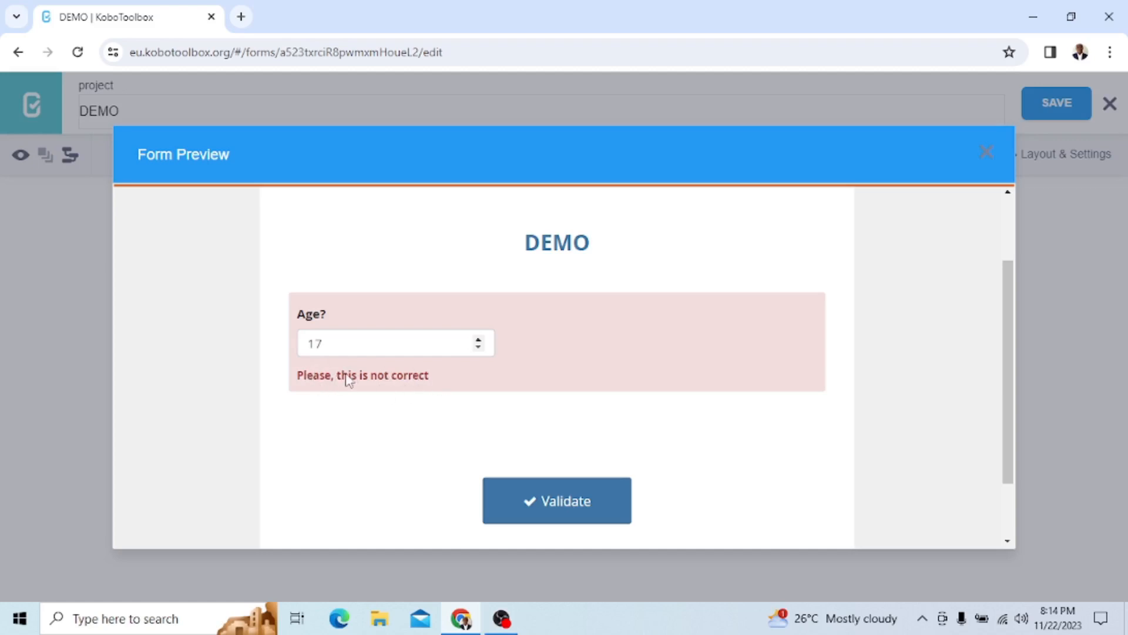
click(327, 343)
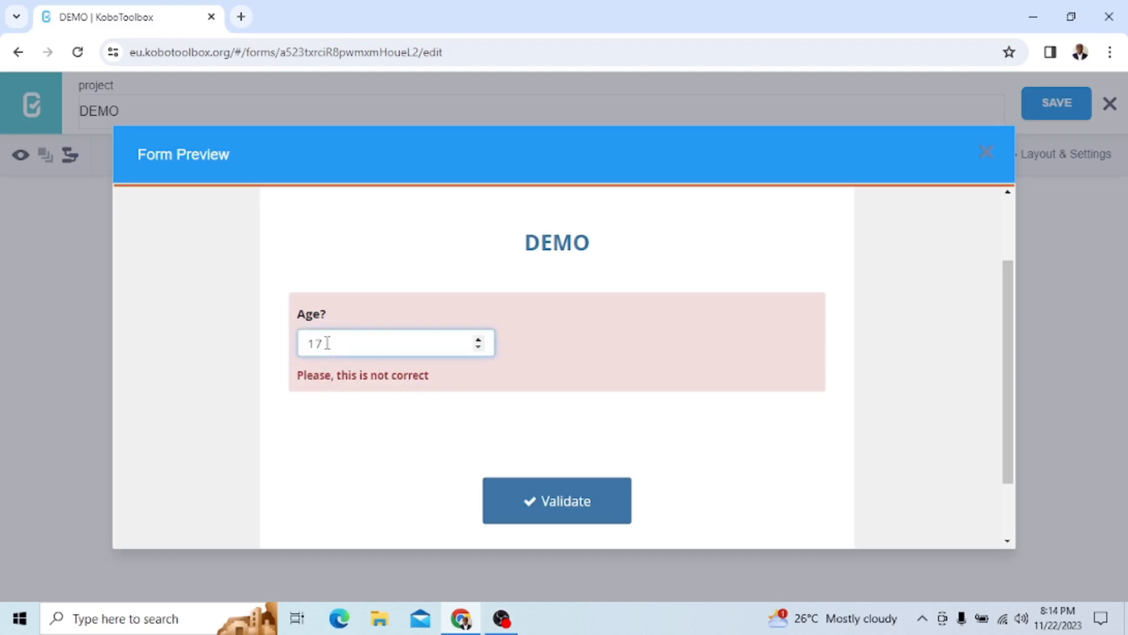
text(8)
click(393, 469)
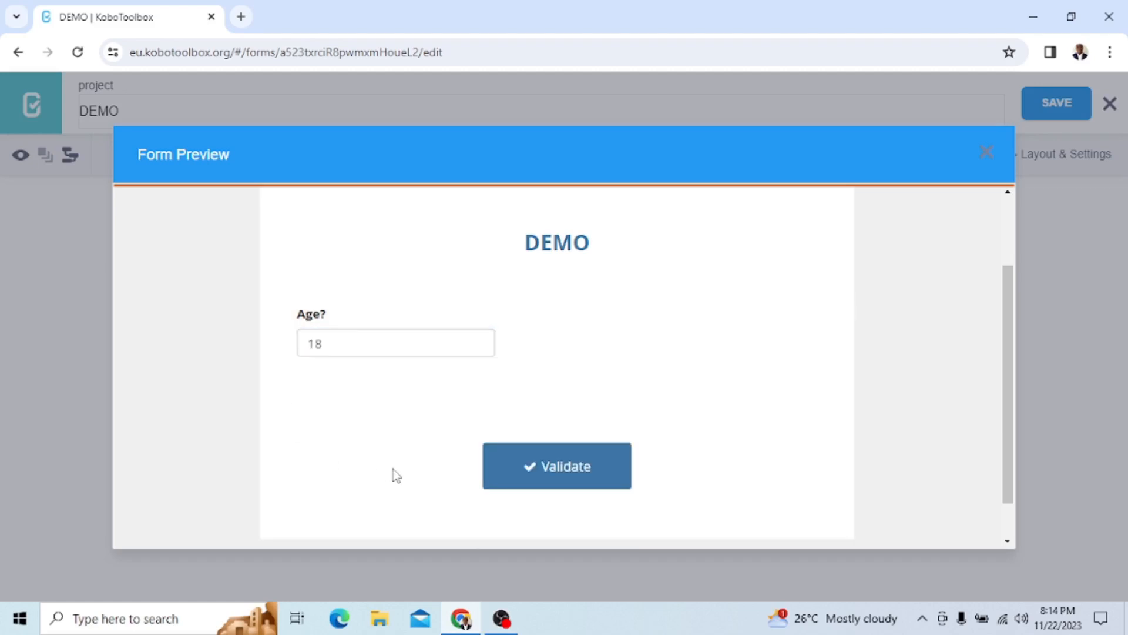
Test the upper age limit in the preview by entering 98 and then 97 in the Age? field
click(340, 344)
text(98)
click(386, 418)
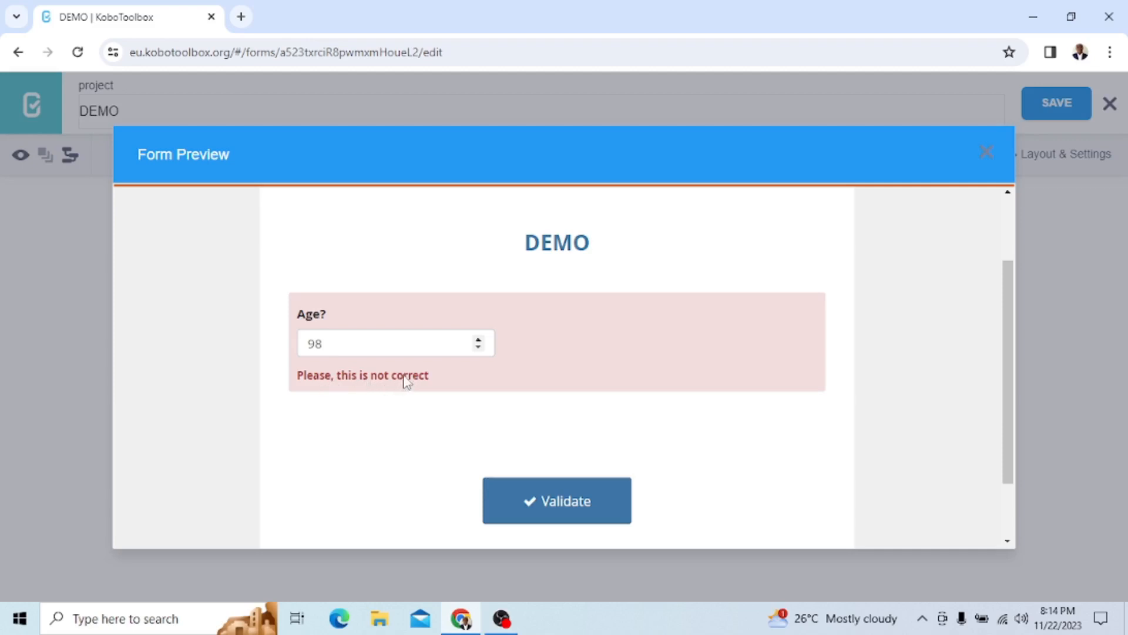
click(336, 343)
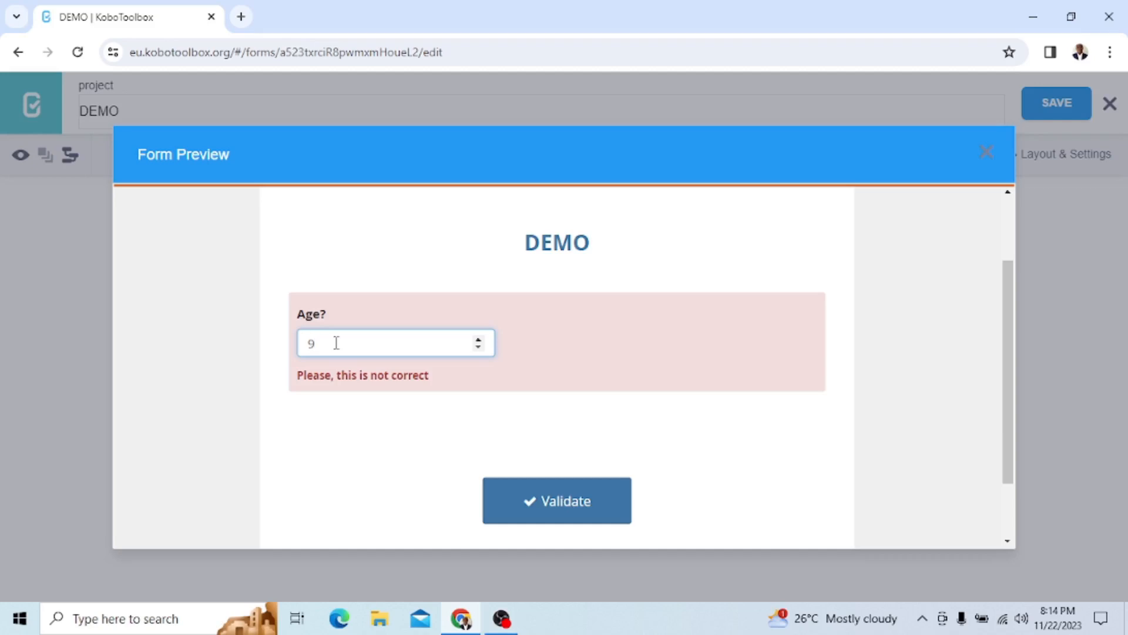
click(333, 440)
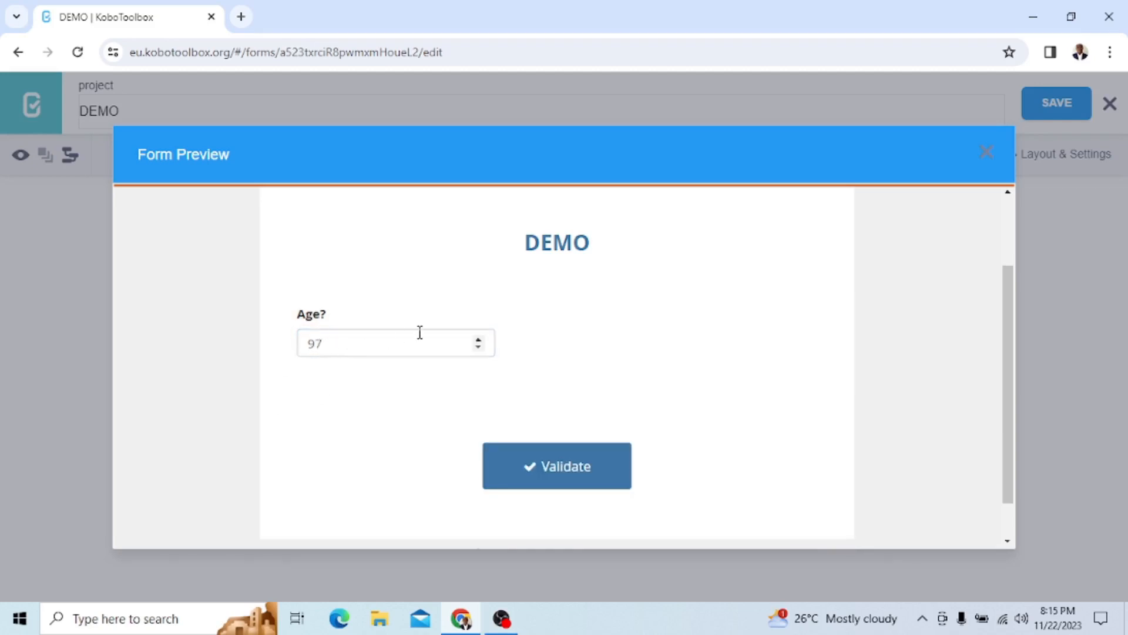
Close the preview and change the first validation condition of the Age? question to require a response greater than 6
click(990, 157)
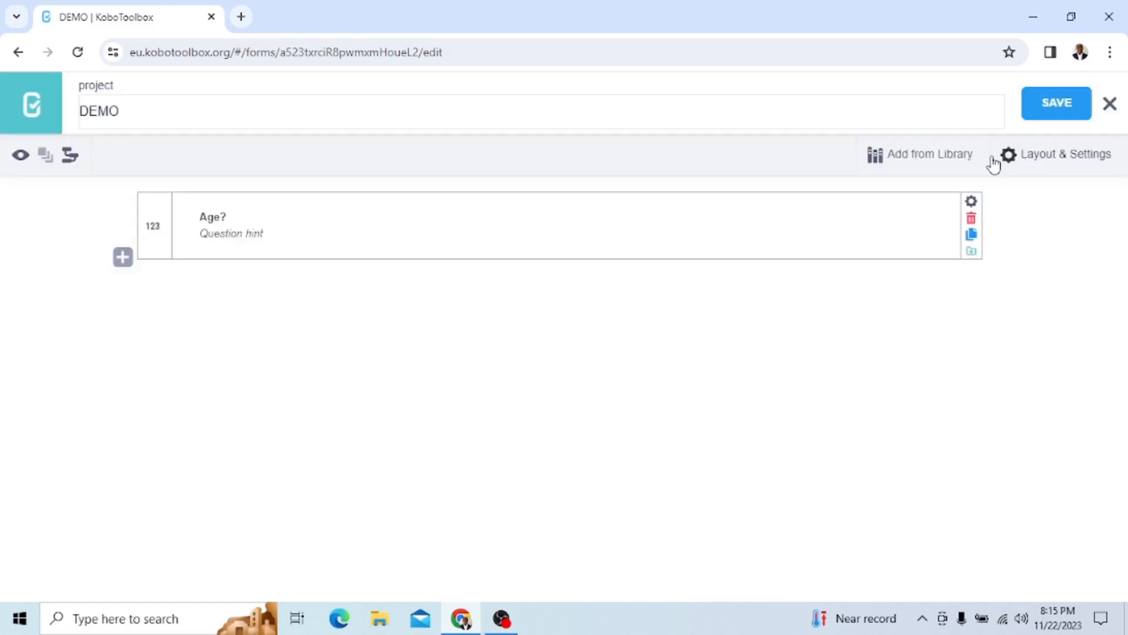
click(972, 201)
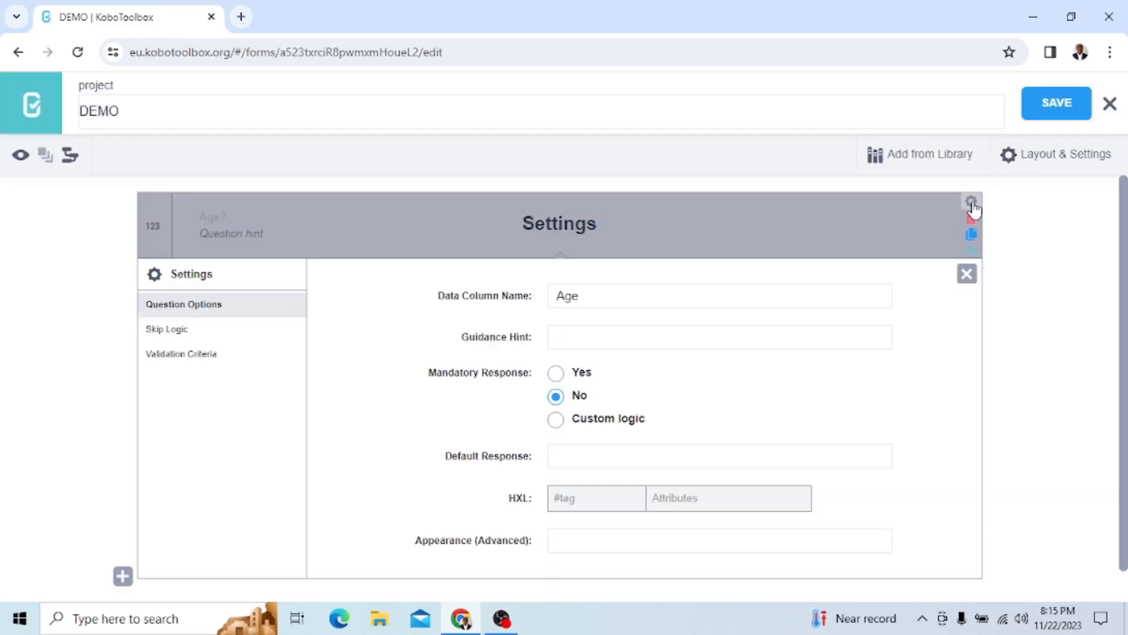
click(196, 364)
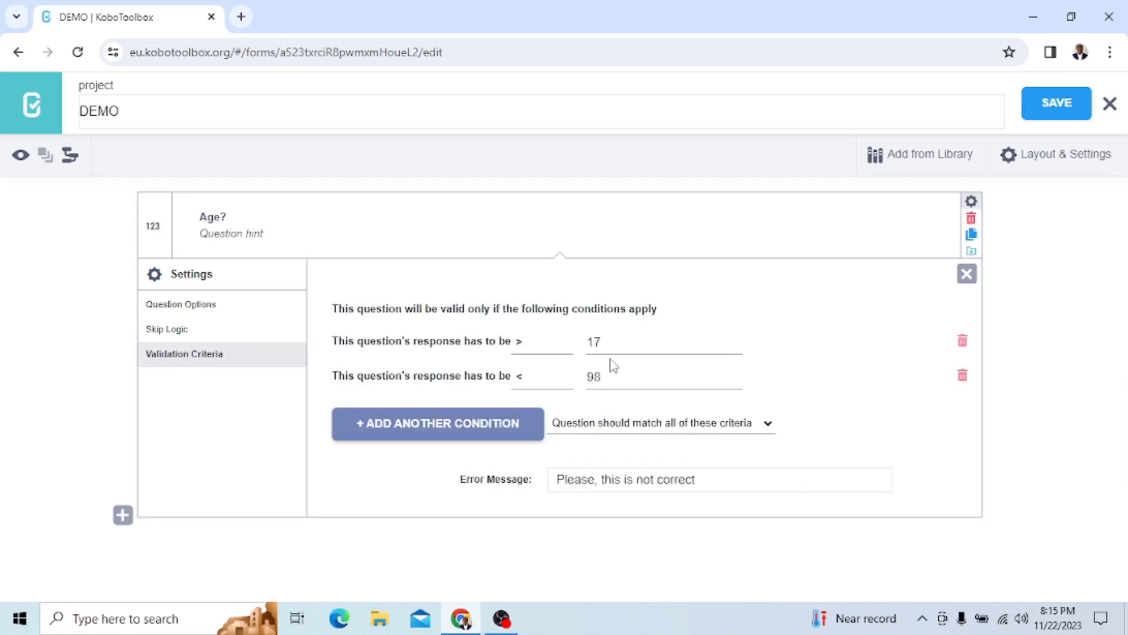
click(603, 342)
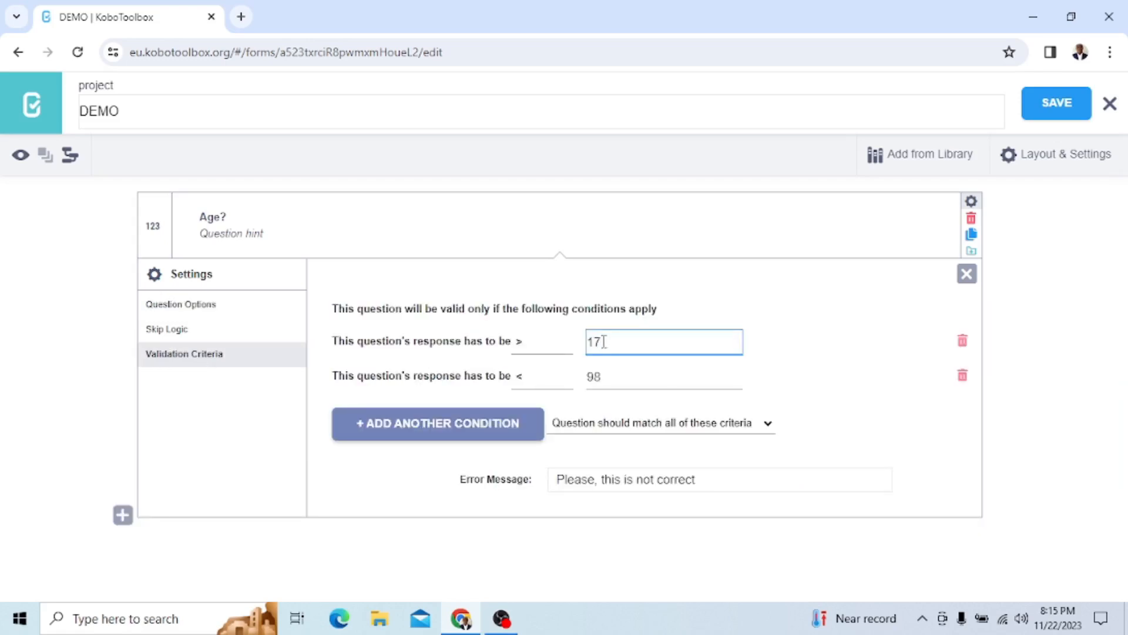
key(BackSpace)
key(BackSpace)
text(6)
Change the second validation condition of the Age? question to require a response less than 17
click(673, 377)
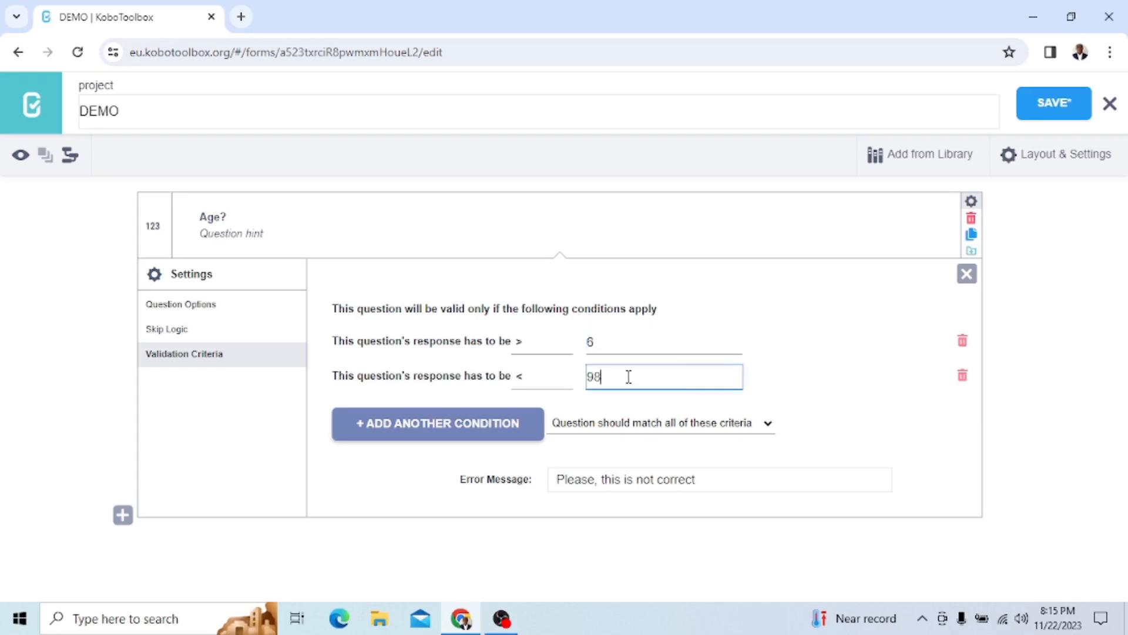
key(BackSpace)
key(BackSpace)
text(17)
click(839, 358)
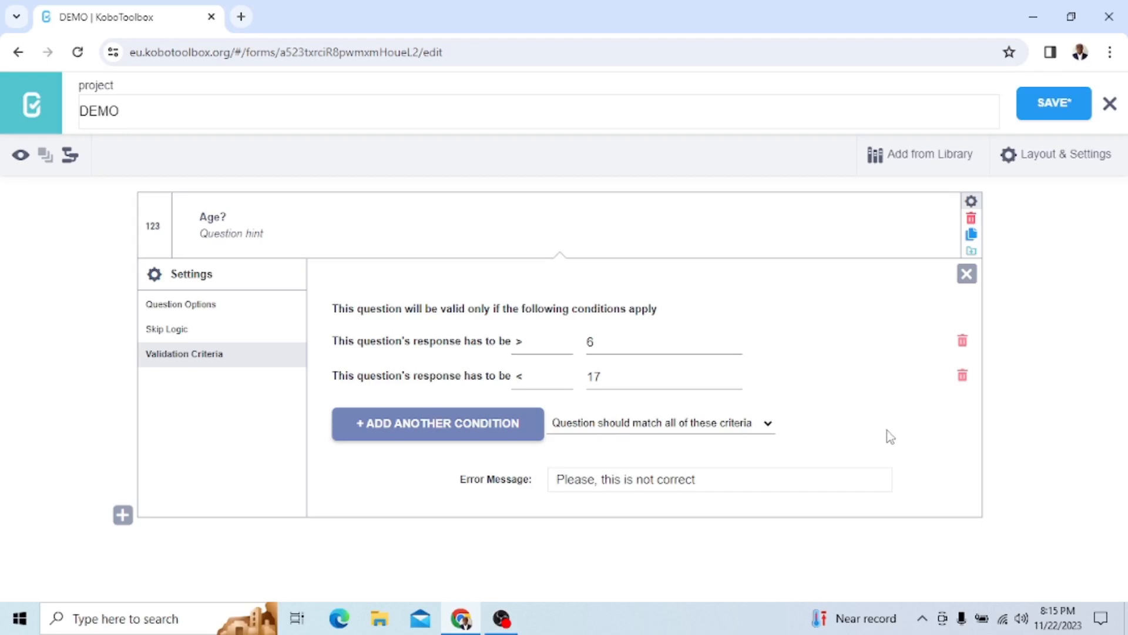
Change the Age? error message to "Please, fix it", save the form and close the question settings
click(697, 478)
key(BackSpace)
key(BackSpace)
key(BackSpace)
key(BackSpace)
key(BackSpace)
key(BackSpace)
key(BackSpace)
key(BackSpace)
key(BackSpace)
key(BackSpace)
key(BackSpace)
key(BackSpace)
key(BackSpace)
key(BackSpace)
key(BackSpace)
key(BackSpace)
key(BackSpace)
key(BackSpace)
key(BackSpace)
key(BackSpace)
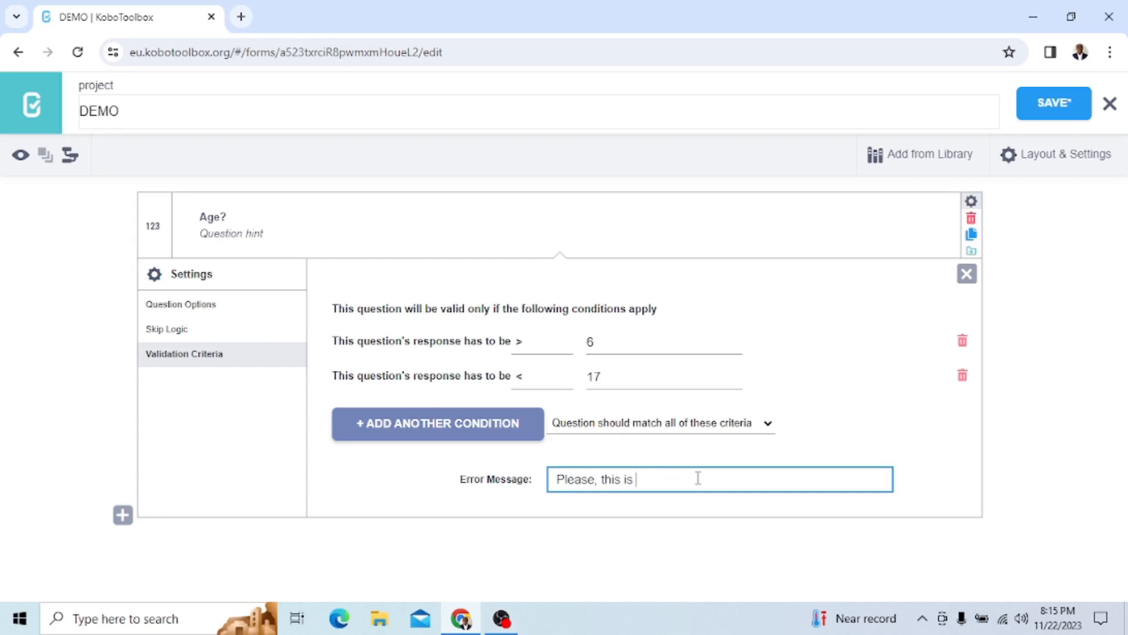
text(Please)
click(822, 403)
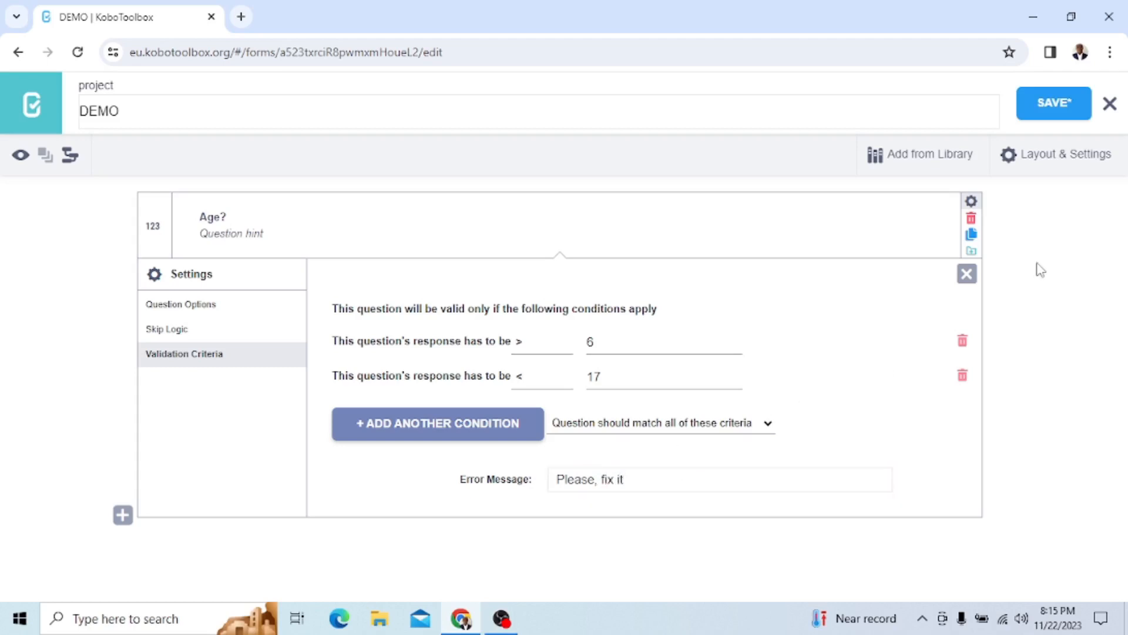
click(1053, 115)
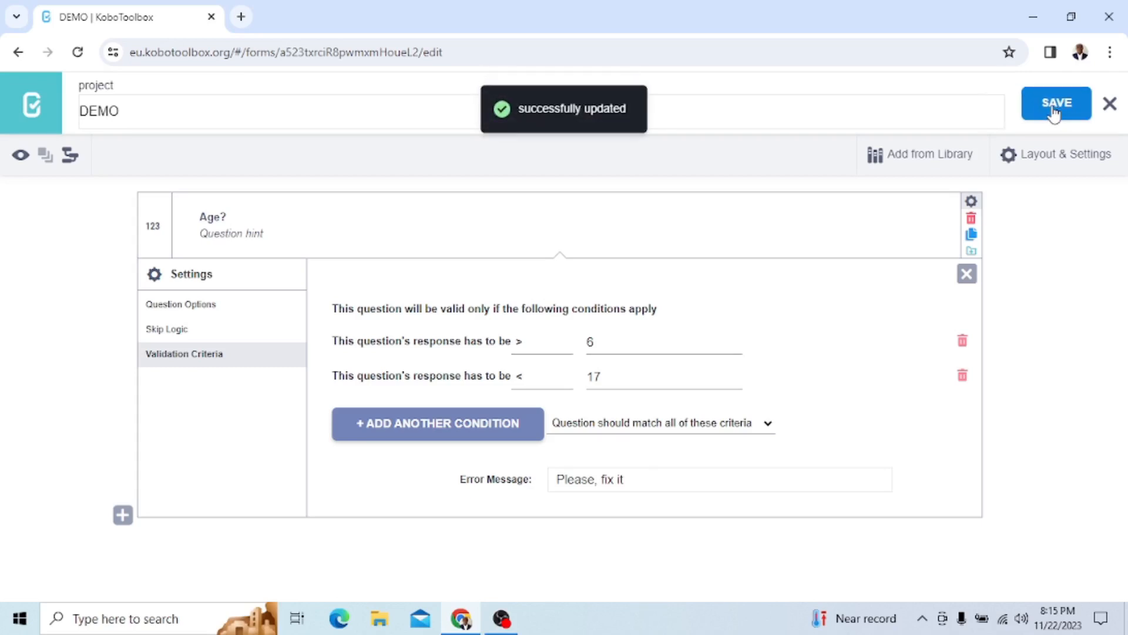
click(967, 274)
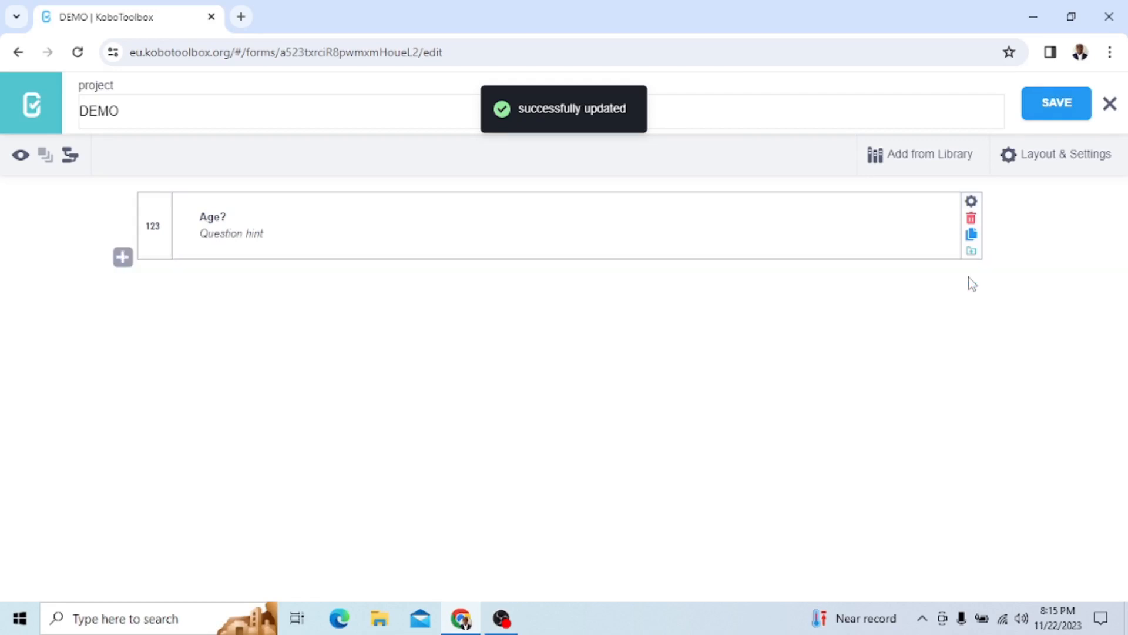
Preview the form and test the lower age limit by entering 6 and then 7 in the Age? field
click(20, 156)
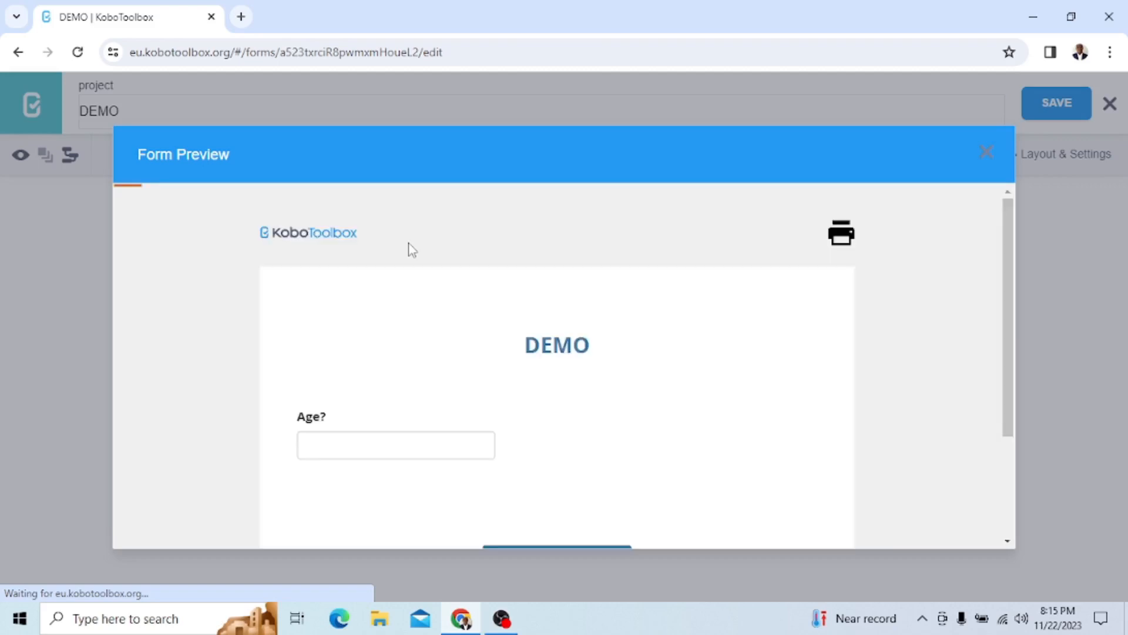
click(337, 440)
text(6)
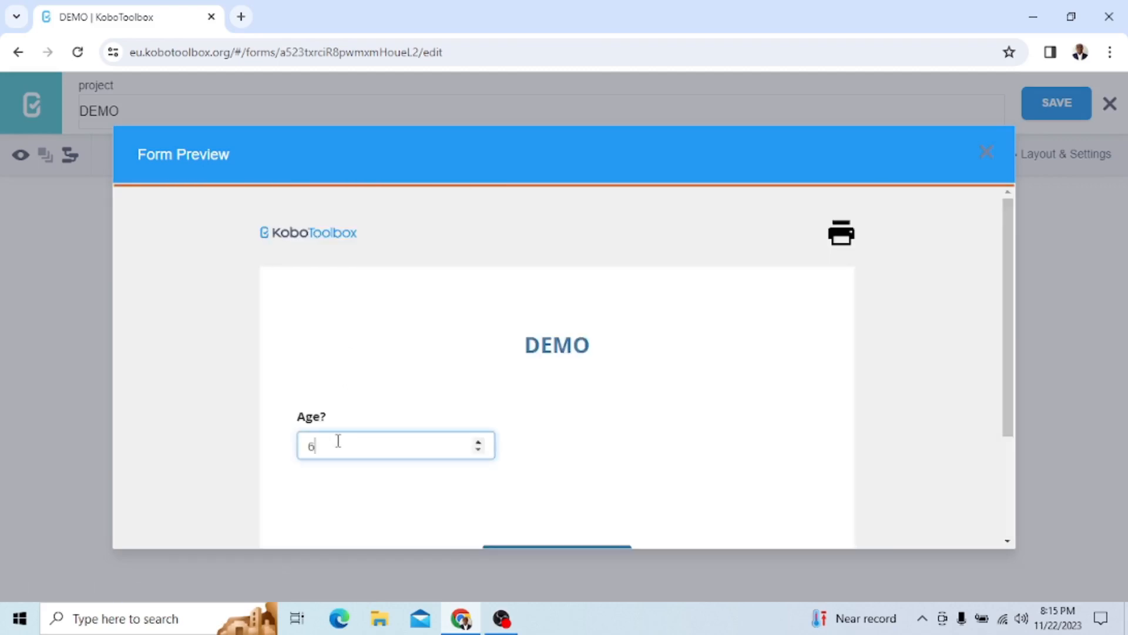
click(375, 480)
click(337, 448)
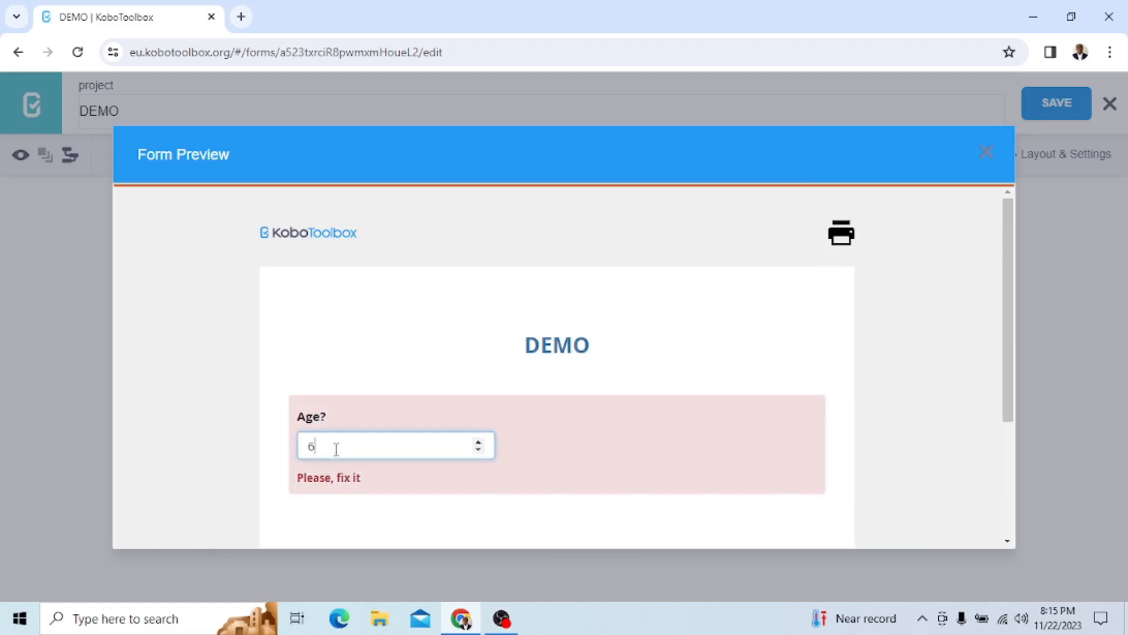
click(386, 537)
Test the upper age limit in the preview by entering 17, 18, 19 and 20 in the Age? field
click(329, 450)
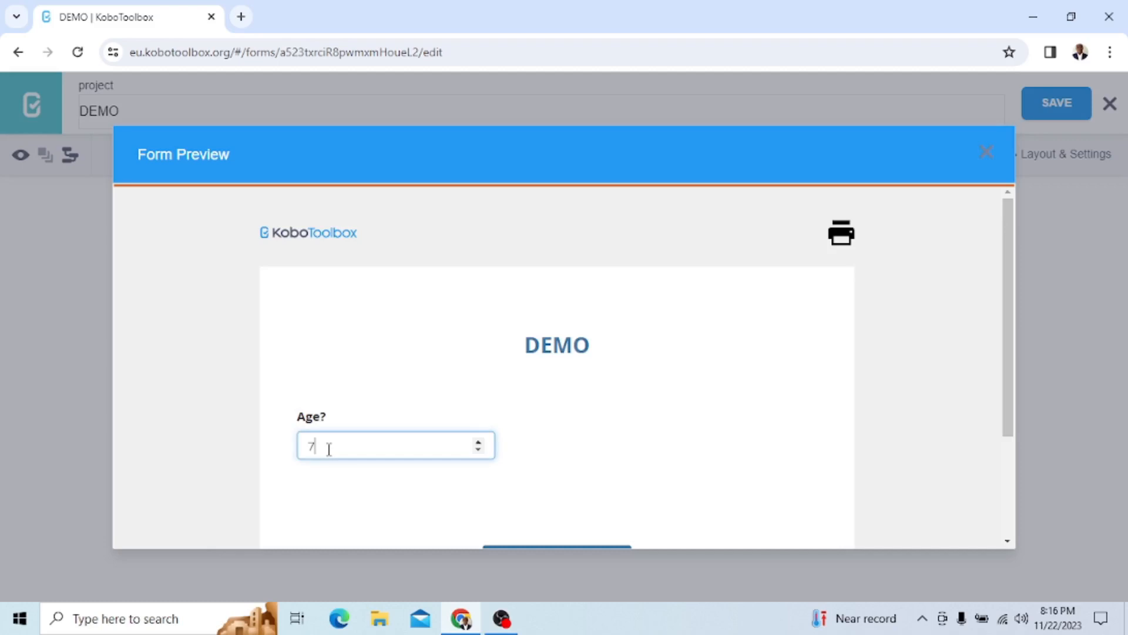
text(1)
click(355, 499)
click(328, 443)
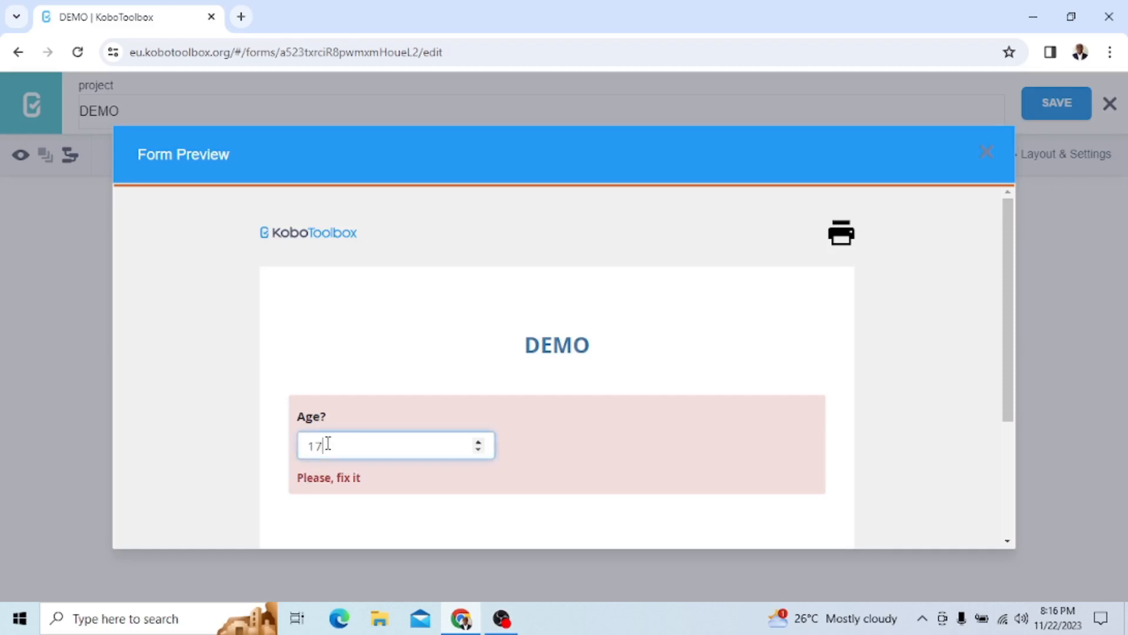
click(400, 524)
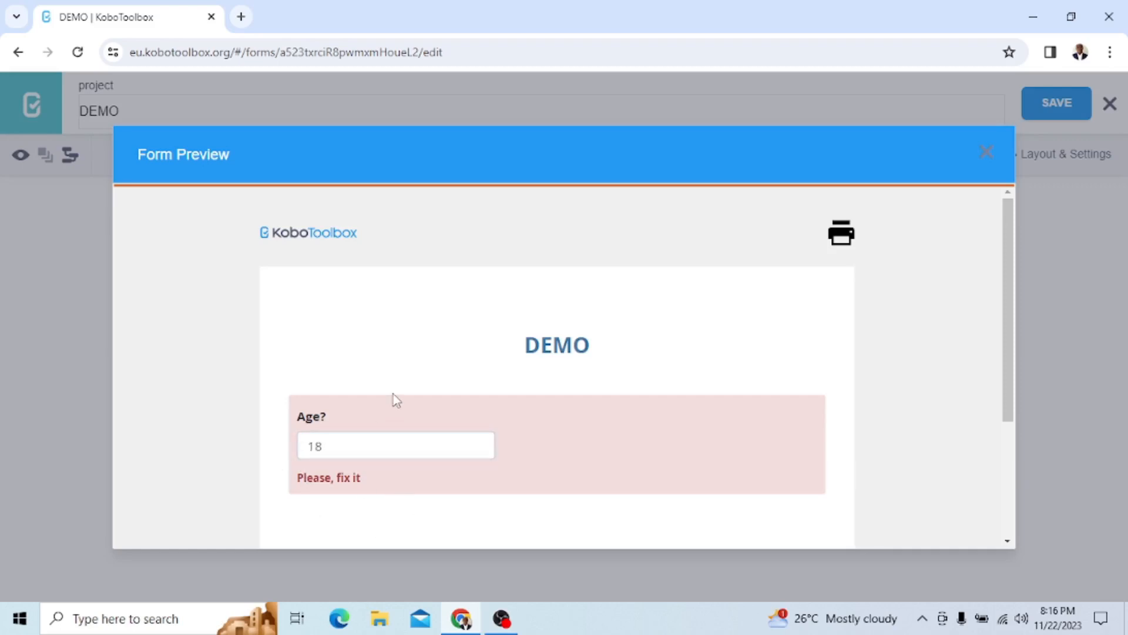
click(325, 445)
text(9)
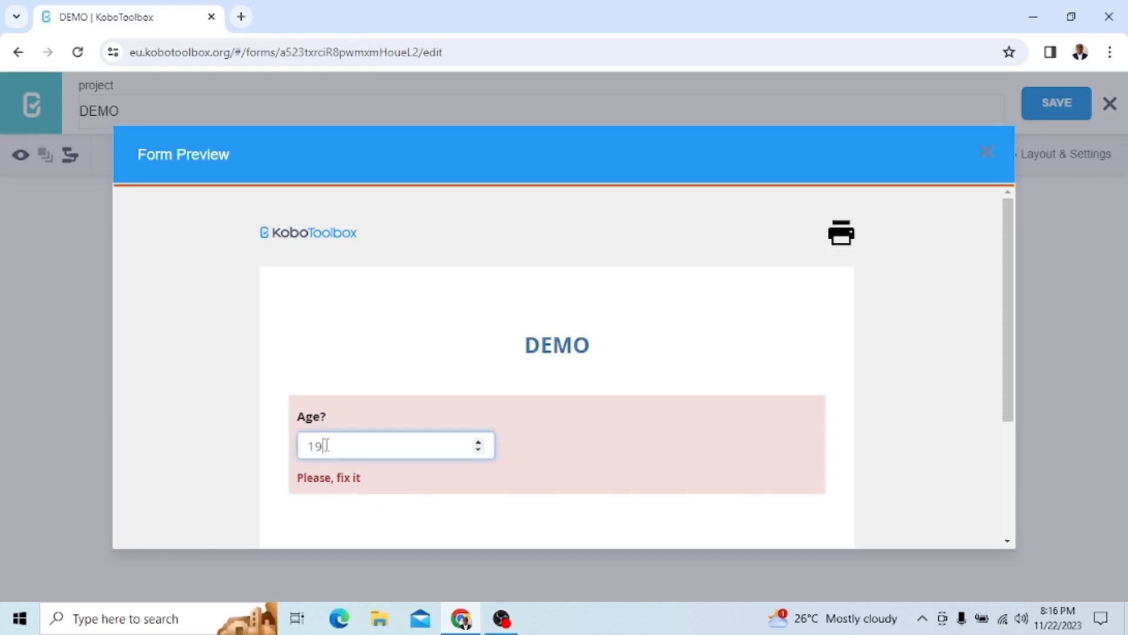
click(353, 506)
click(353, 453)
text(20)
click(380, 509)
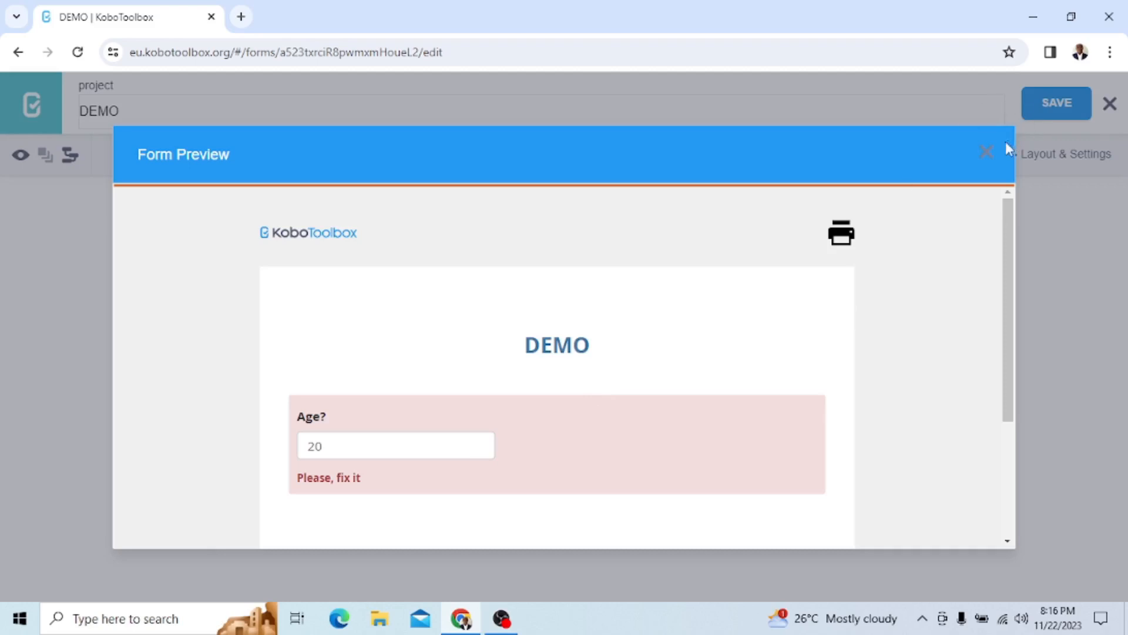
Close the preview and review the validation criteria of the Age? question, then close its settings
click(988, 157)
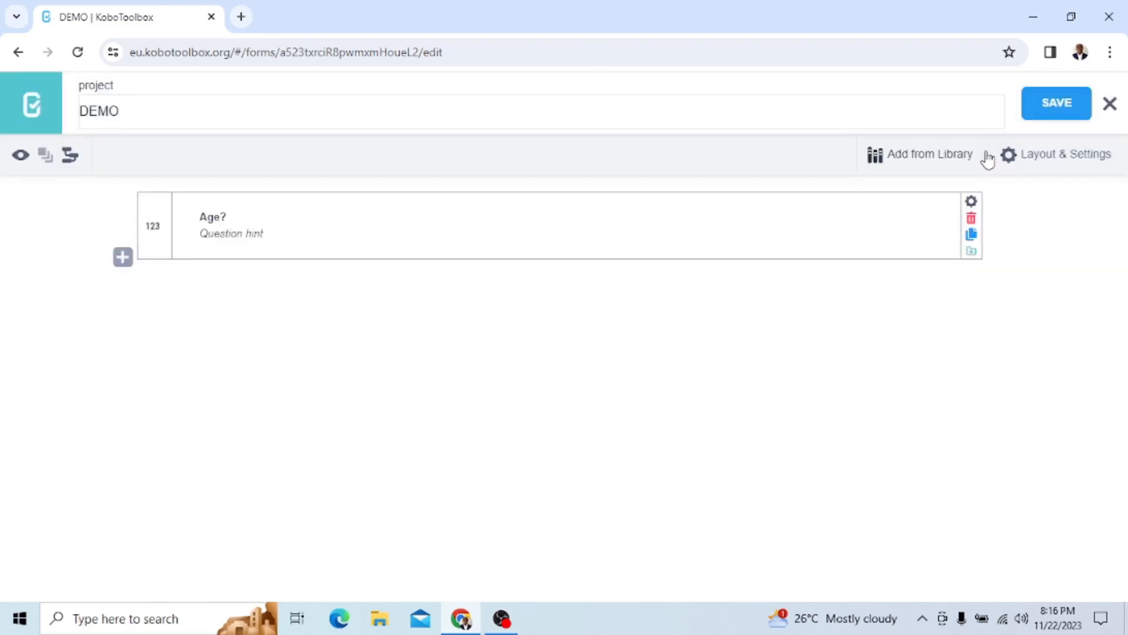
click(971, 214)
scroll(630, 486, down, 1)
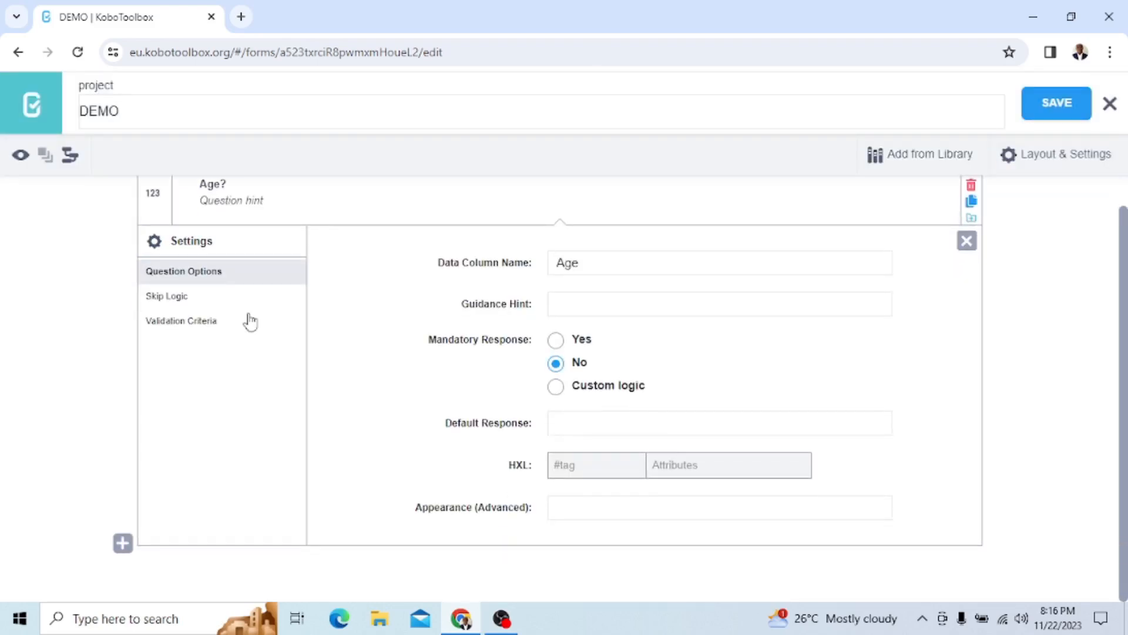
click(193, 324)
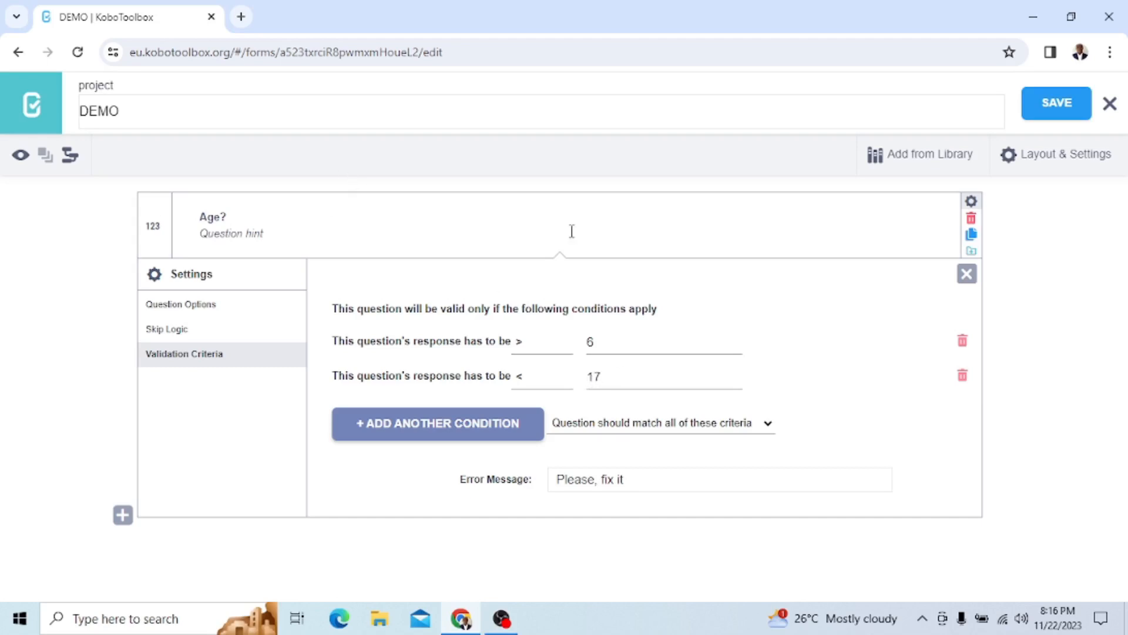
click(967, 273)
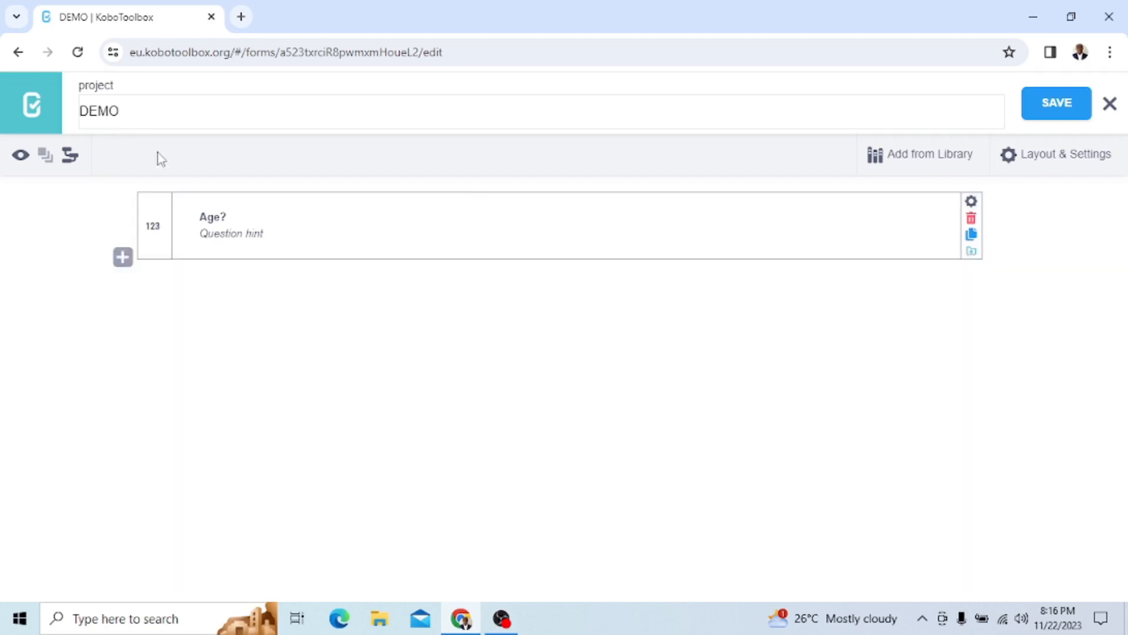
Preview the form again, test an age of 16 in the Age? field and close the preview
click(20, 156)
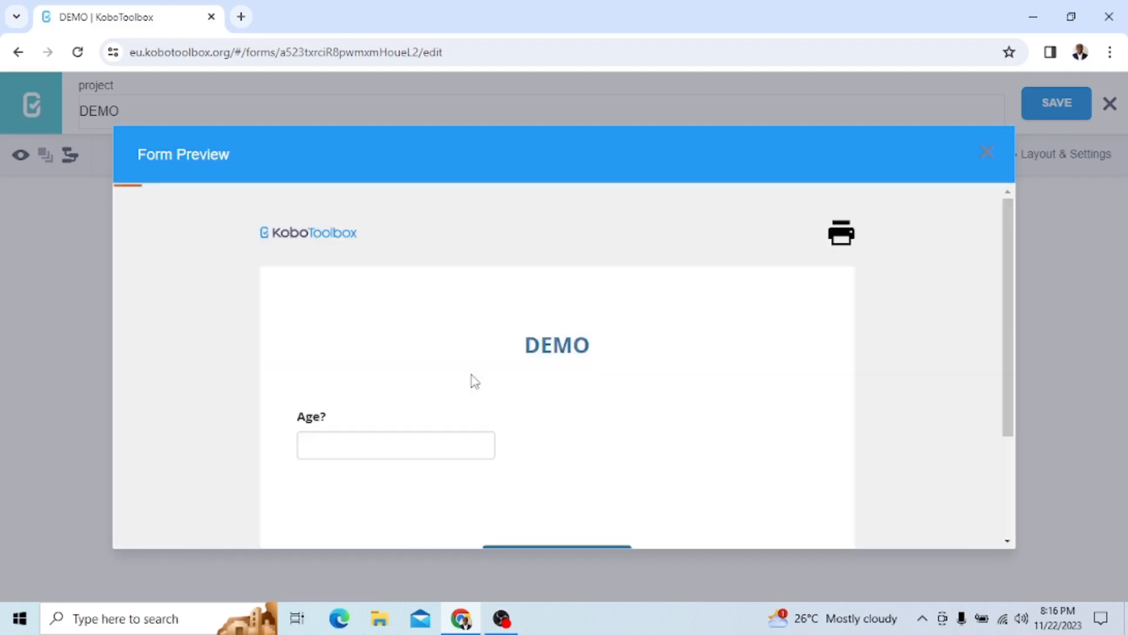
click(364, 448)
text(16)
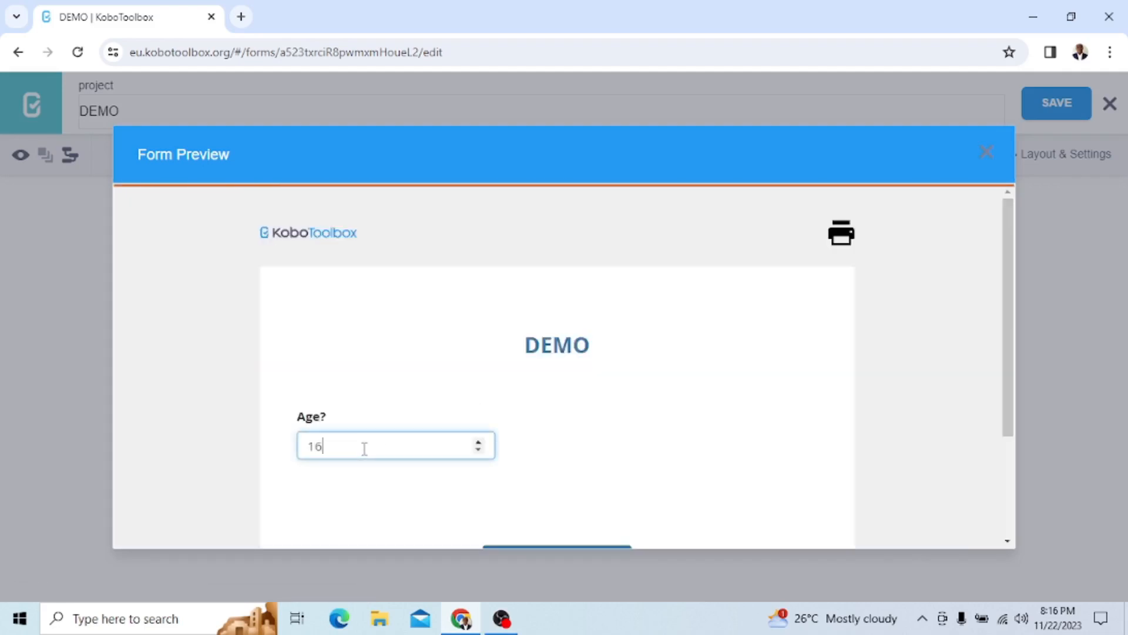
click(369, 510)
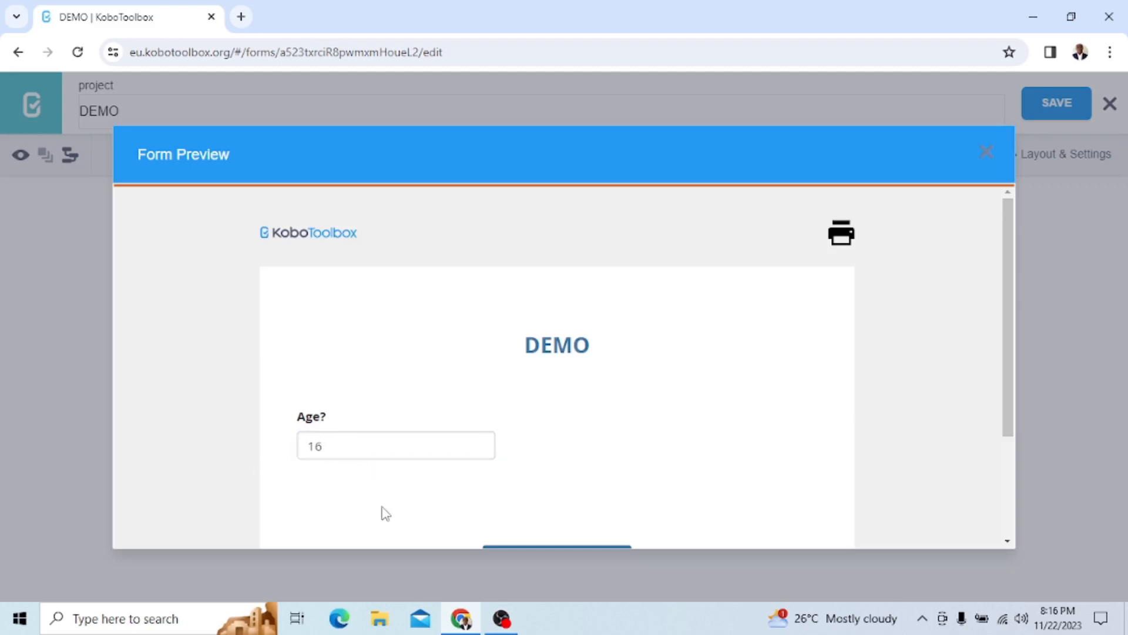
scroll(352, 439, down, 2)
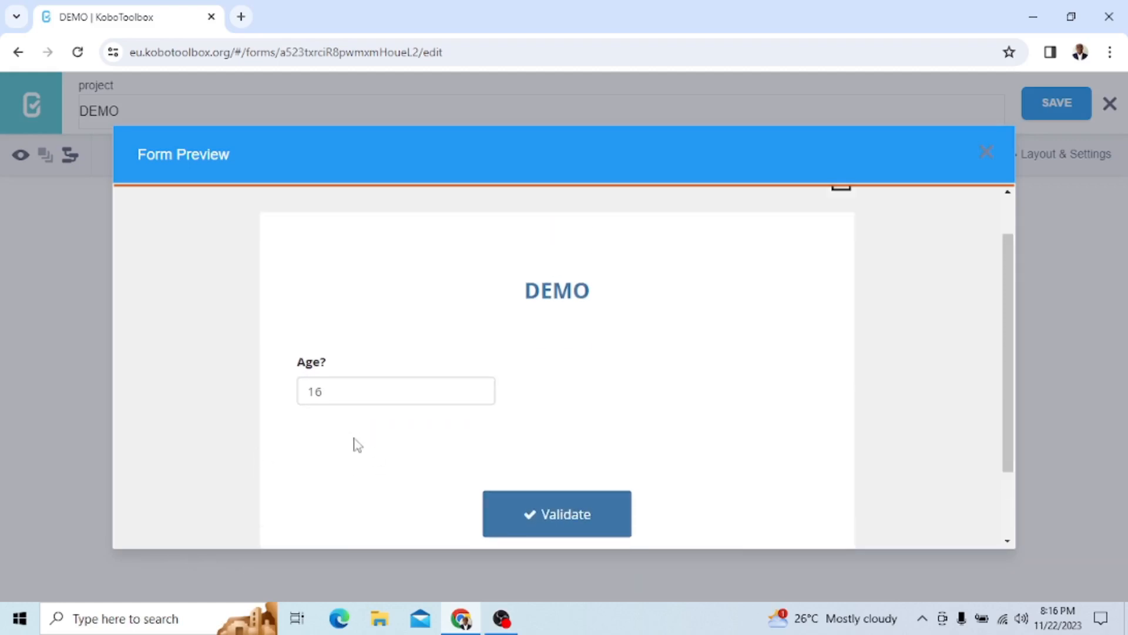
scroll(355, 442, up, 2)
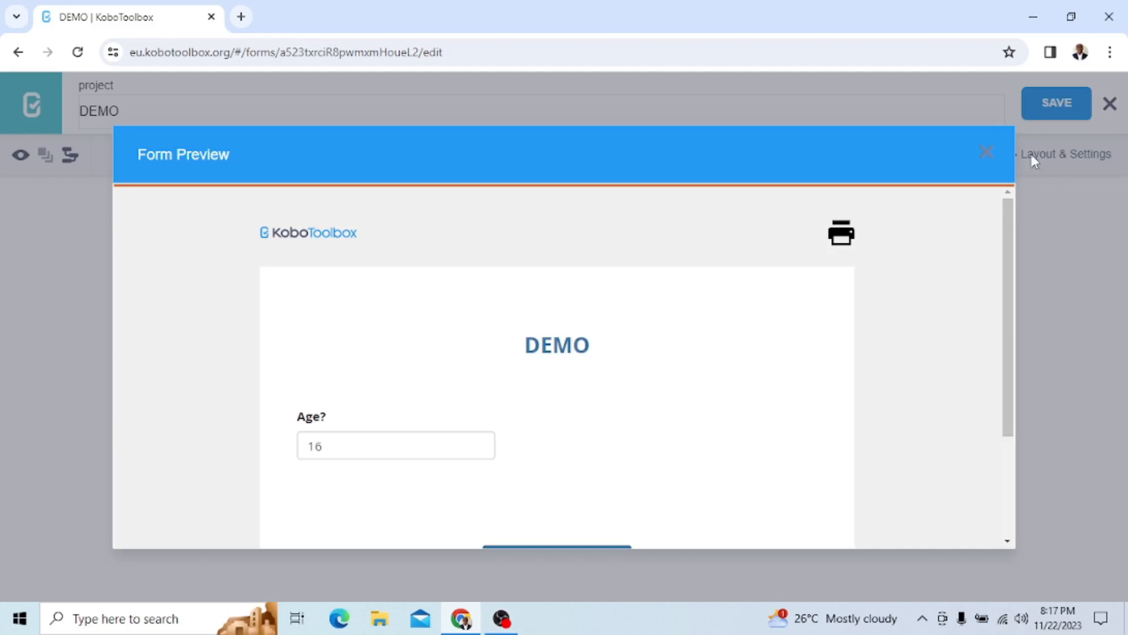
click(989, 154)
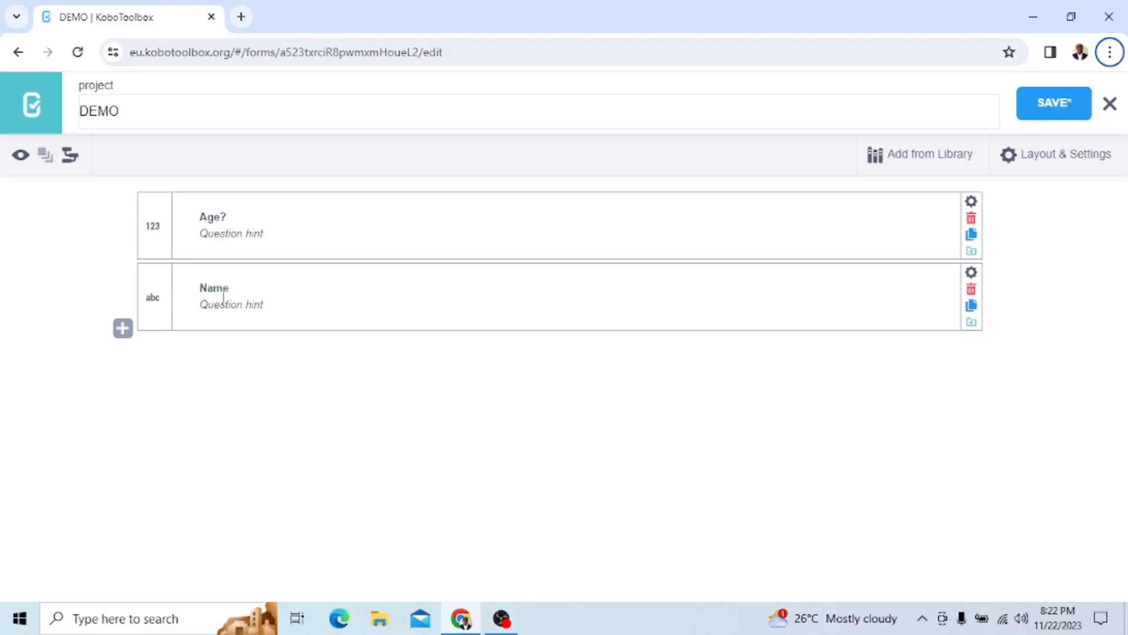
Add a validation condition to the Name question requiring the response to equal (=) the chosen person's first name
click(971, 278)
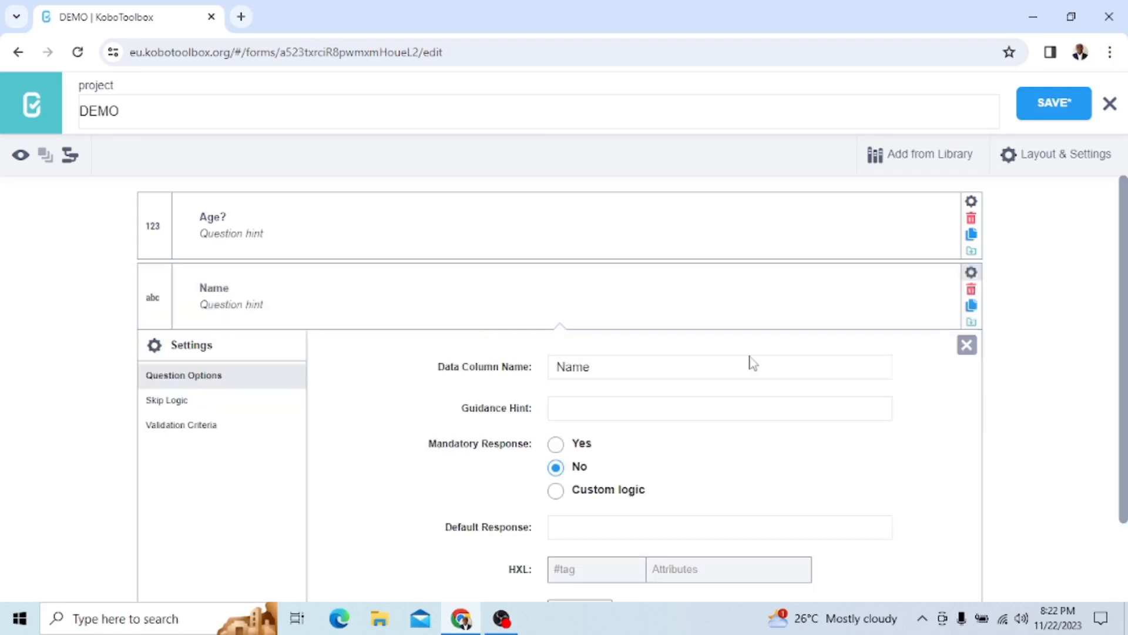
click(184, 429)
click(630, 383)
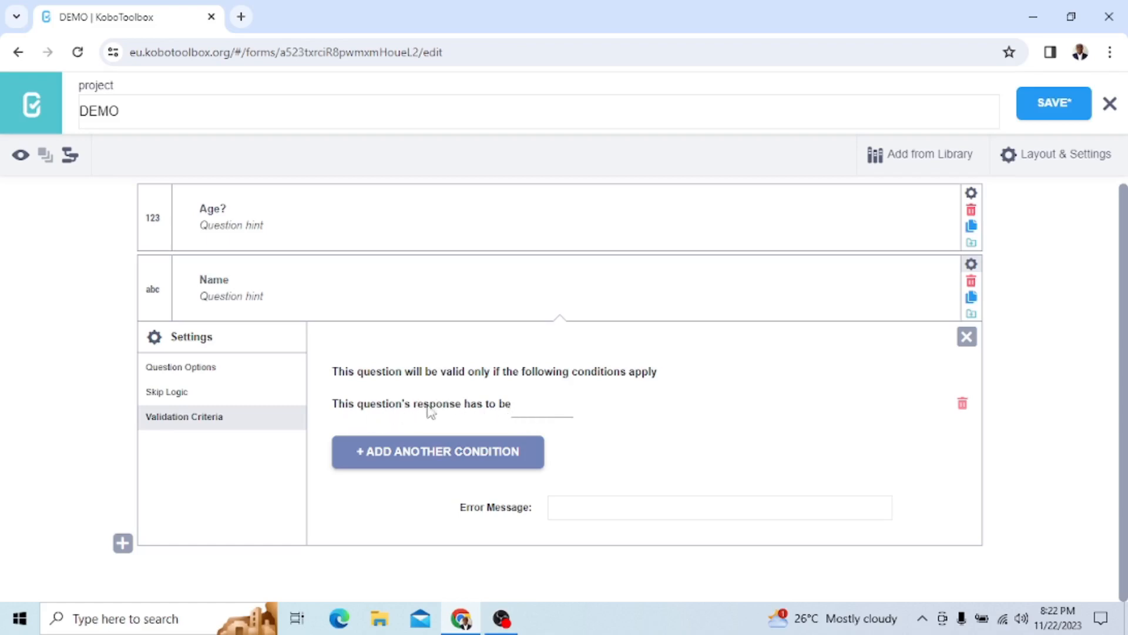
click(531, 414)
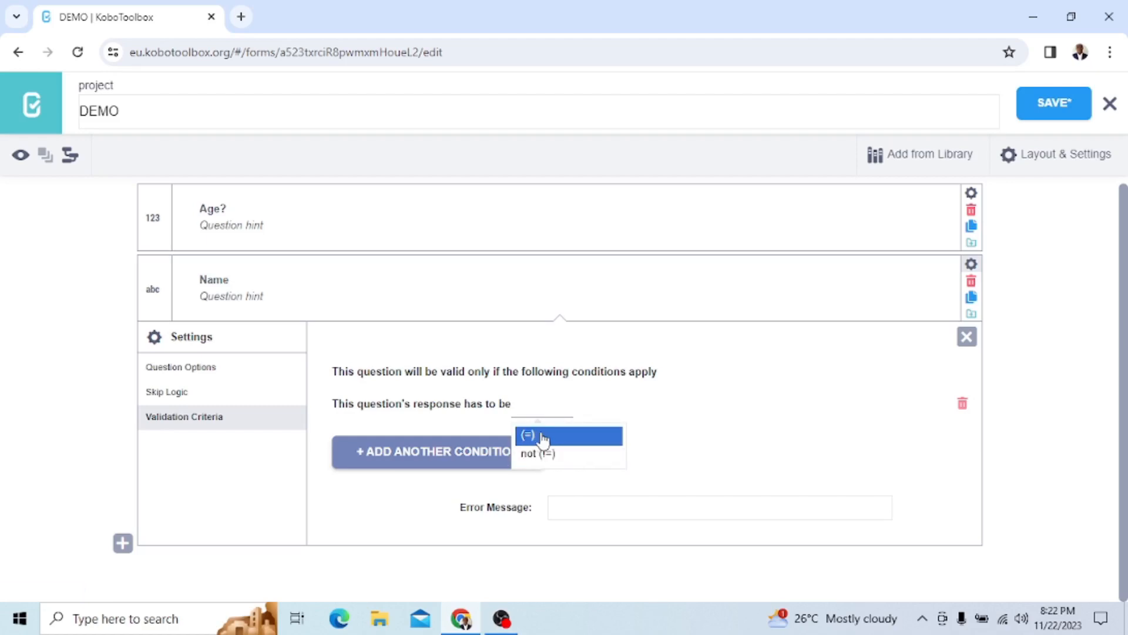
click(545, 436)
click(604, 405)
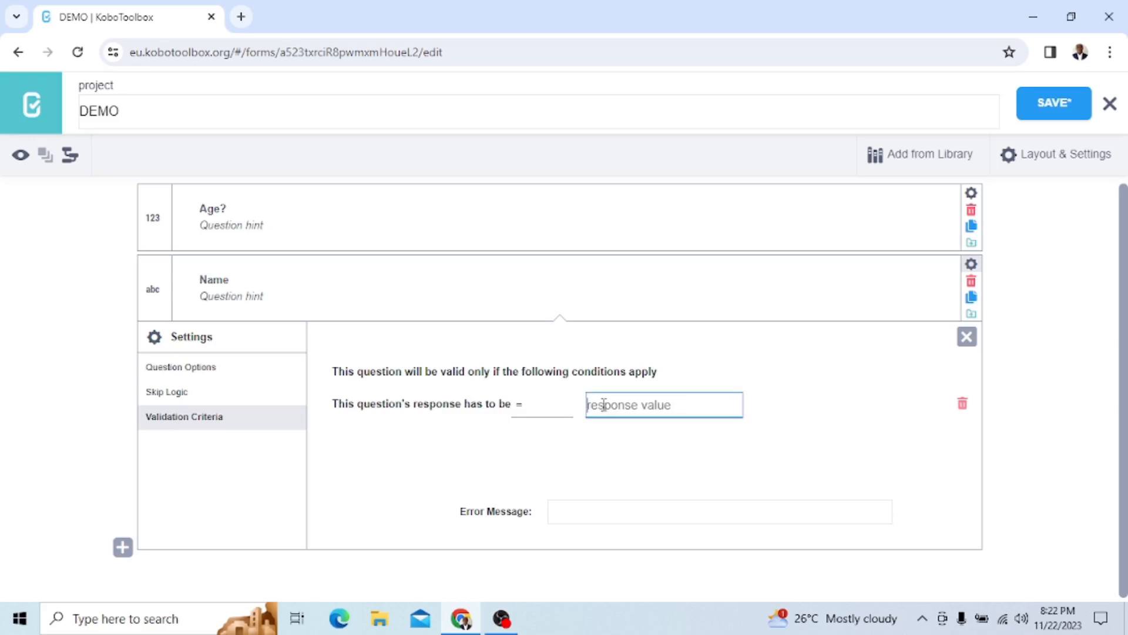
text(Hilary)
click(781, 456)
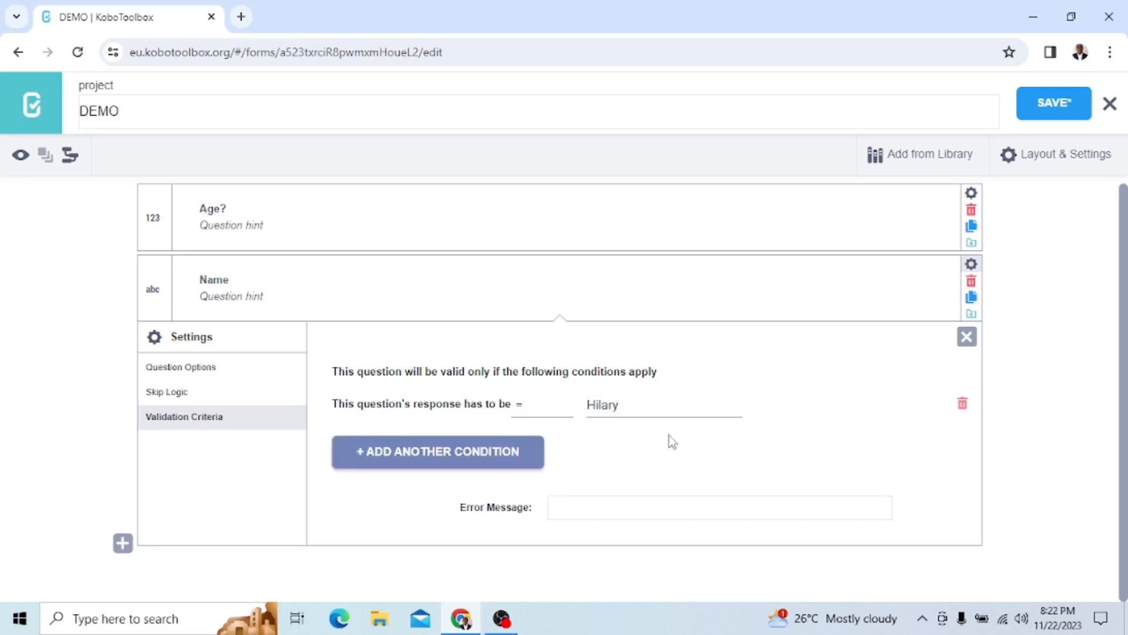
Set the Name question's validation error message to "Please, error" and save the form
click(574, 508)
text(Please)
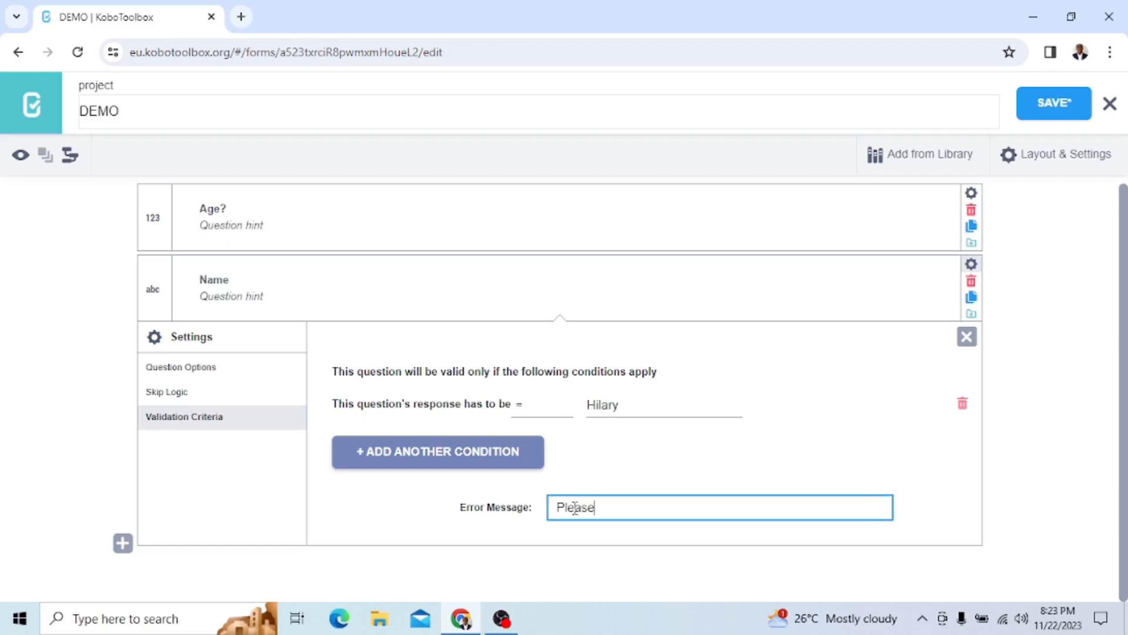
text(, error)
click(1047, 114)
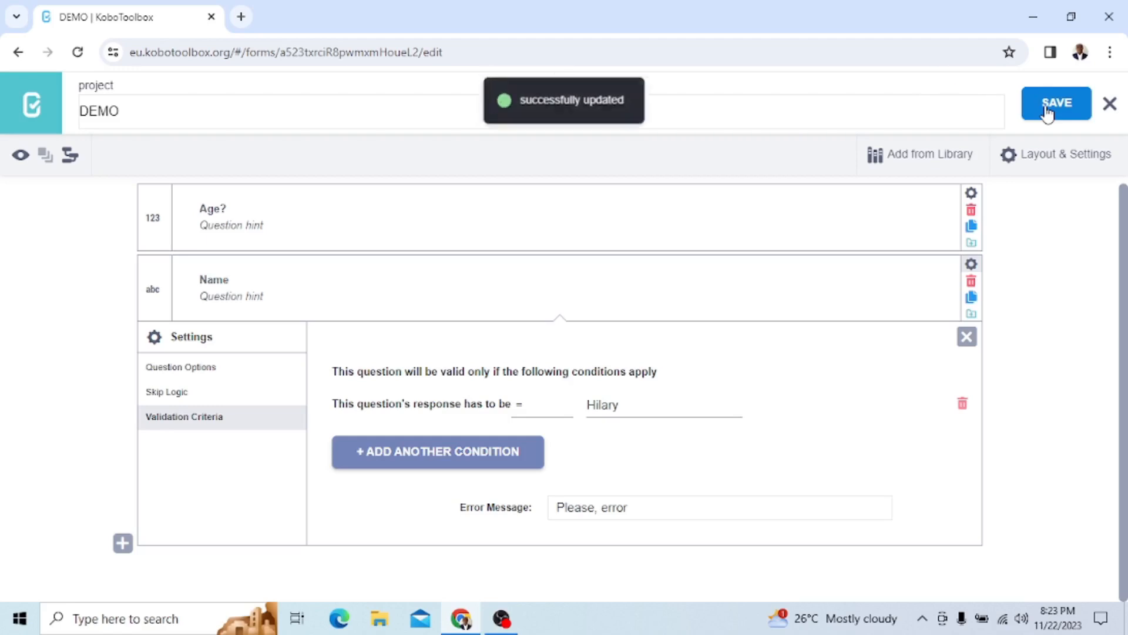
Close the Name question's settings, preview the form and test the first name required by the validation condition in the Name field
click(966, 340)
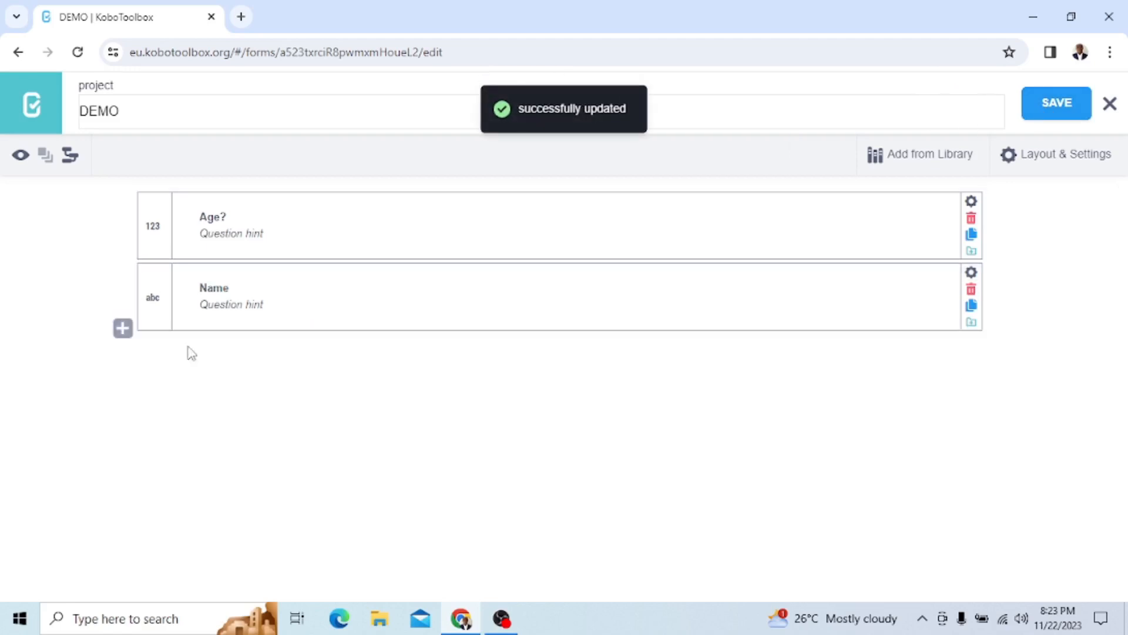
click(19, 156)
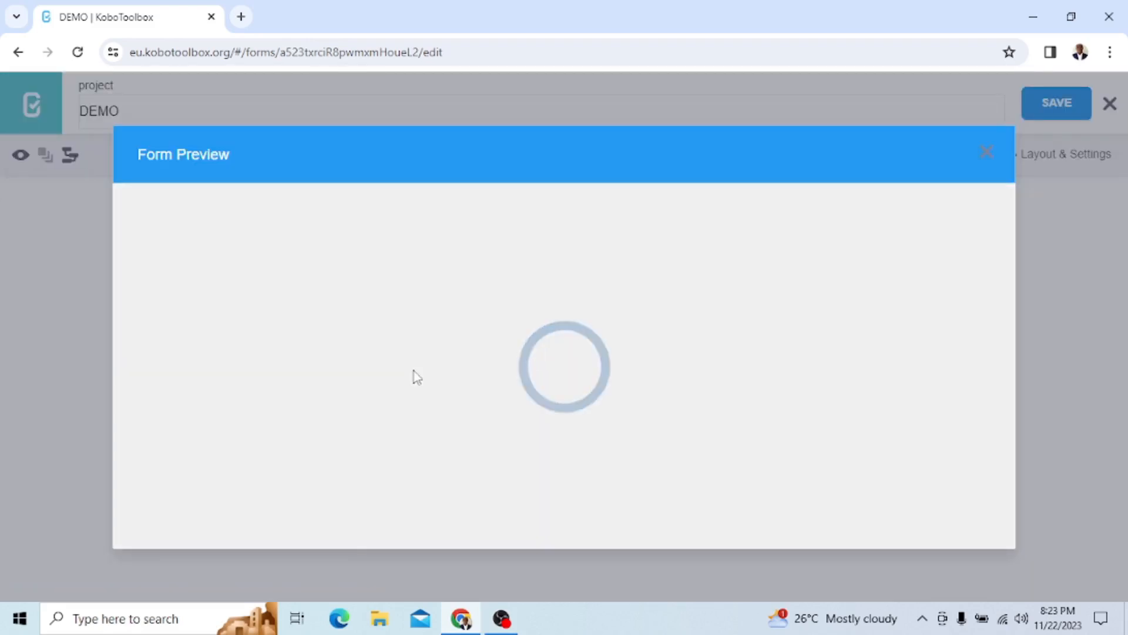
scroll(416, 377, down, 4)
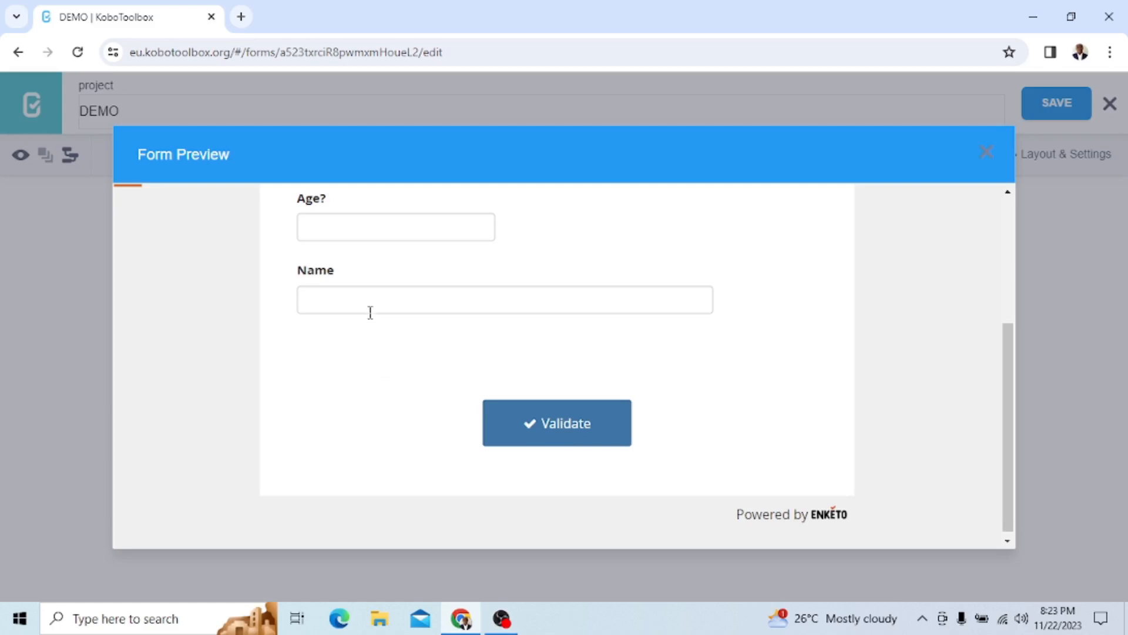
click(378, 300)
text(Hilary)
click(414, 416)
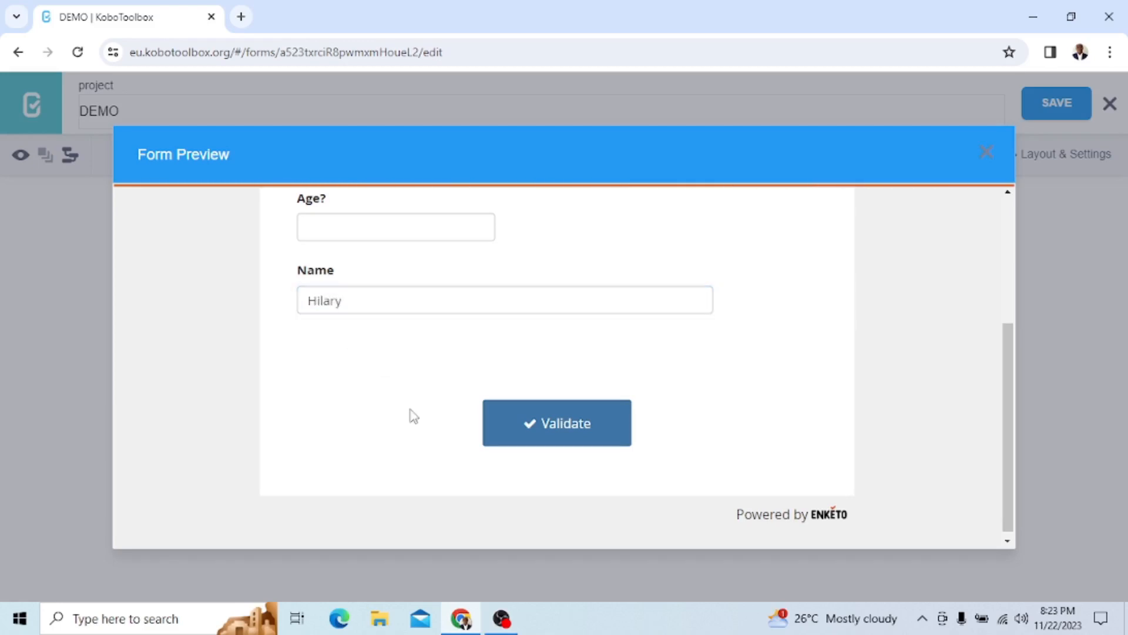
Replace the Name entry in the preview with a different first name to test the validation
click(349, 301)
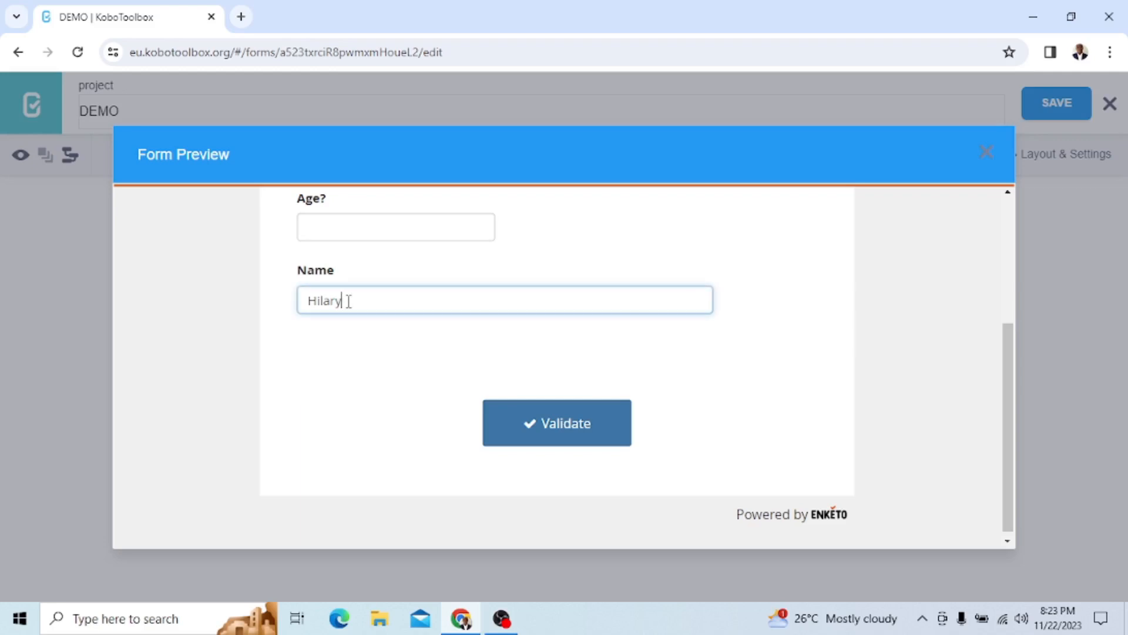
scroll(350, 305, up, 1)
key(BackSpace)
key(BackSpace)
key(BackSpace)
key(BackSpace)
key(BackSpace)
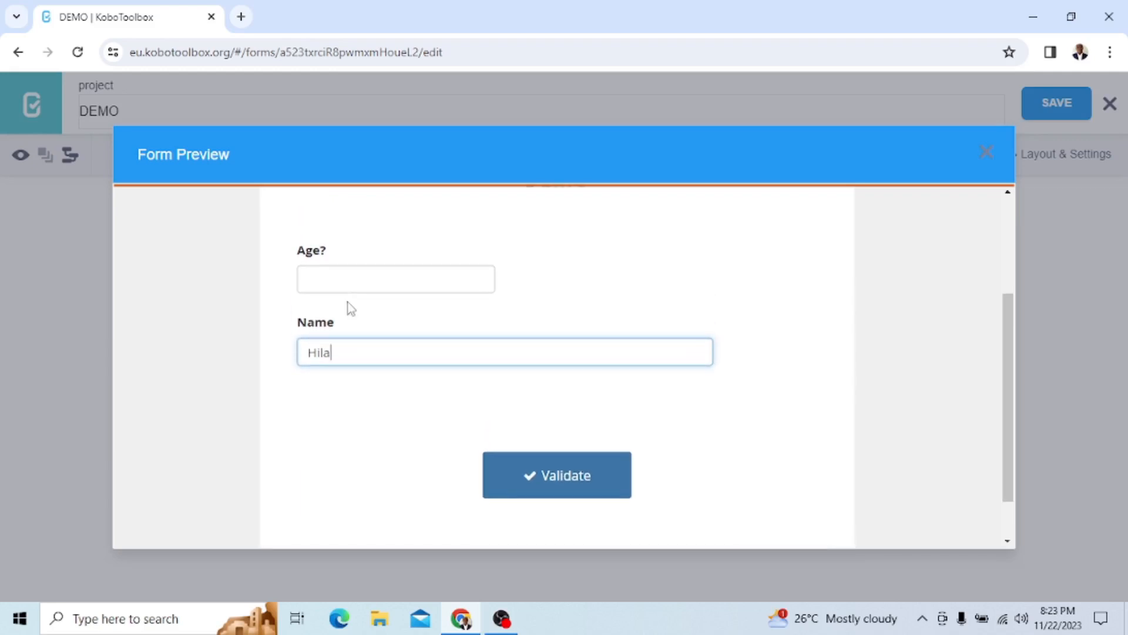
text(Joe)
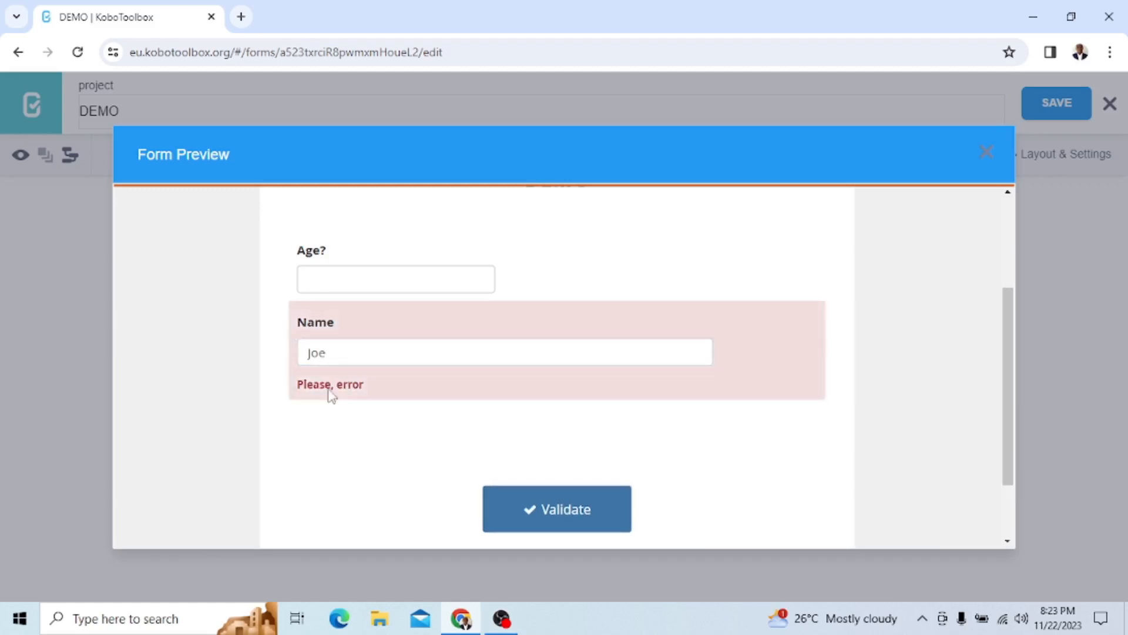
Test another non-matching first name in the Name field, then close the form preview
key(BackSpace)
key(BackSpace)
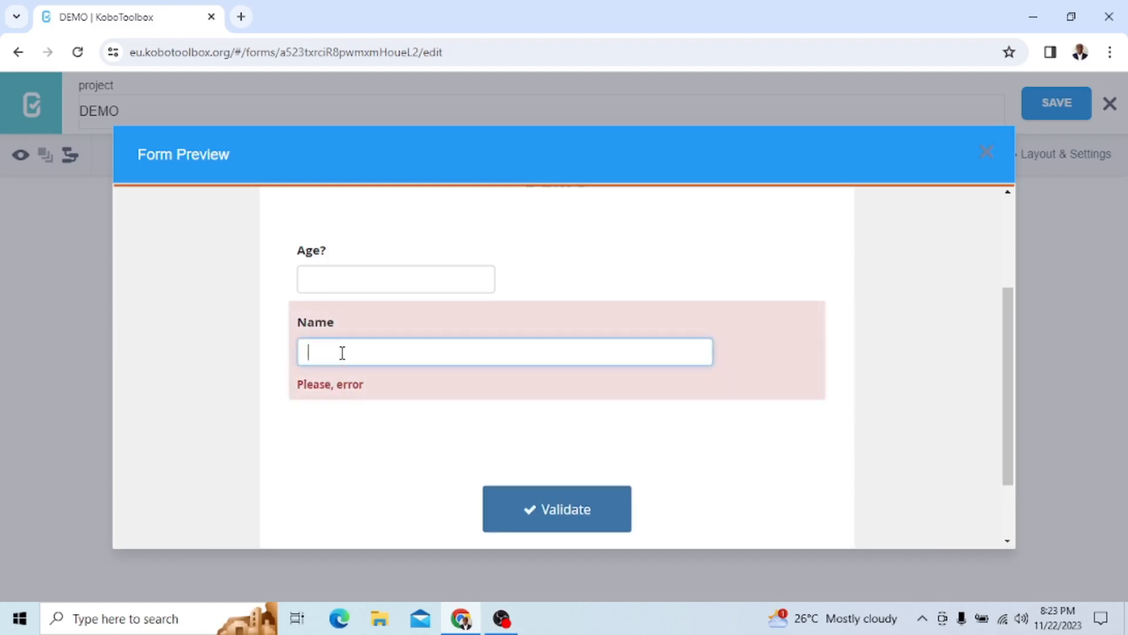
text(James)
click(402, 440)
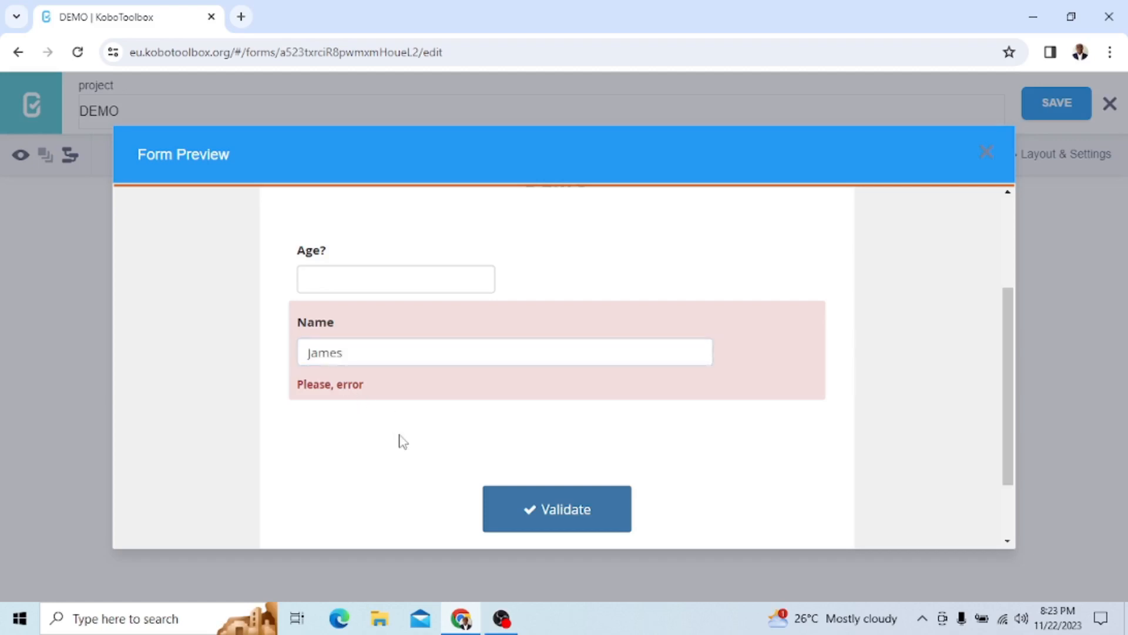
scroll(372, 354, up, 3)
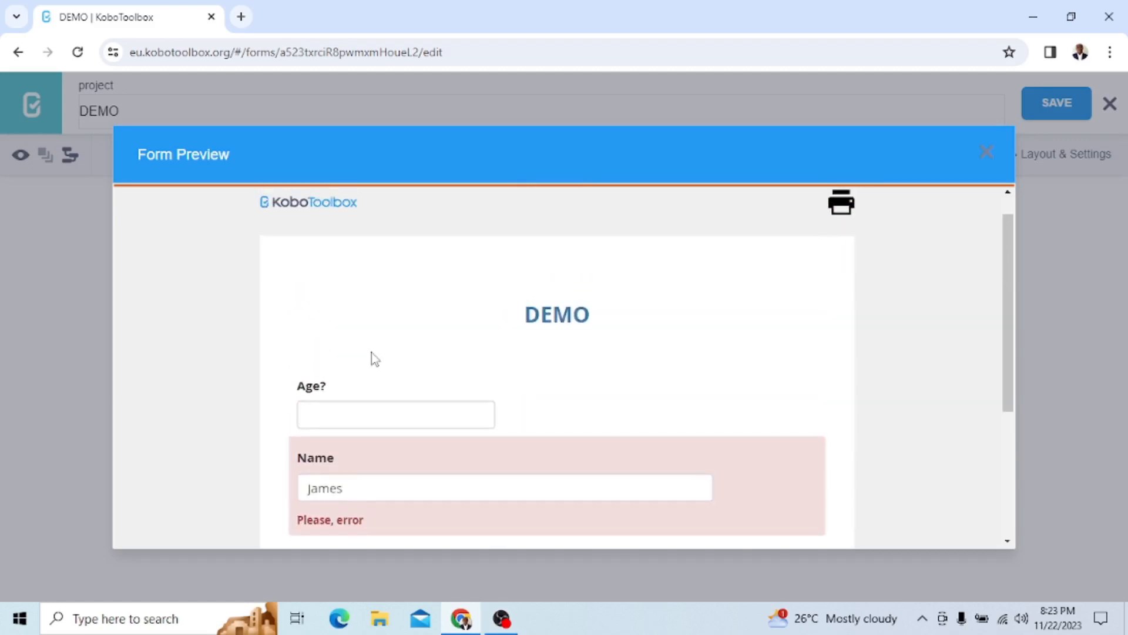
click(985, 153)
key(alt)
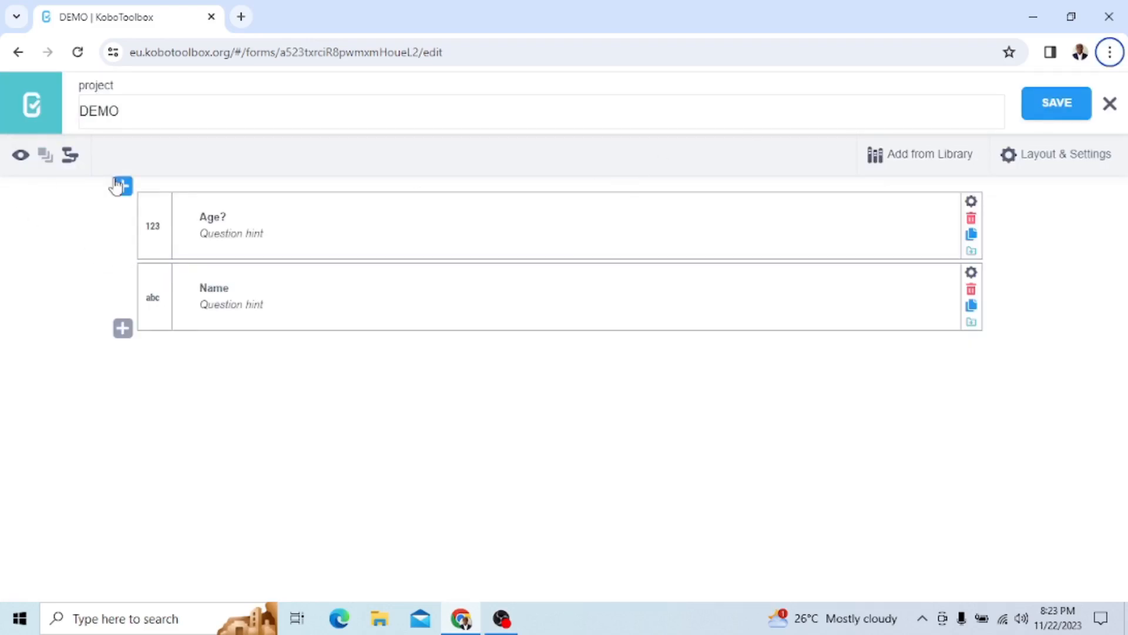
Change the Name question's validation condition operator to not equal (!=) and save the form
click(970, 274)
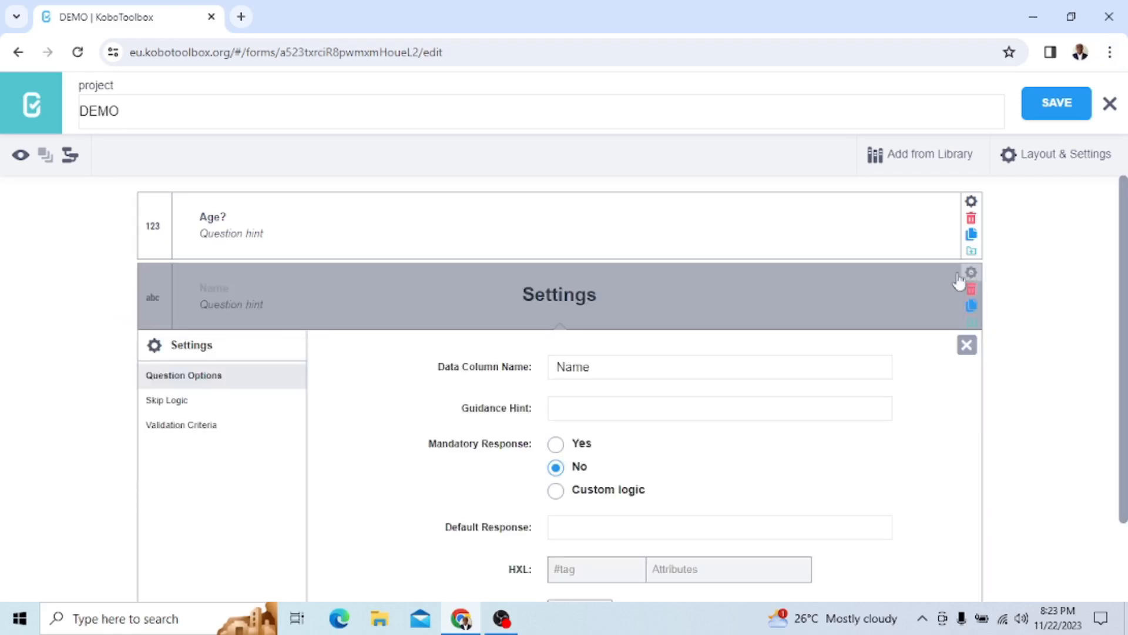
click(198, 426)
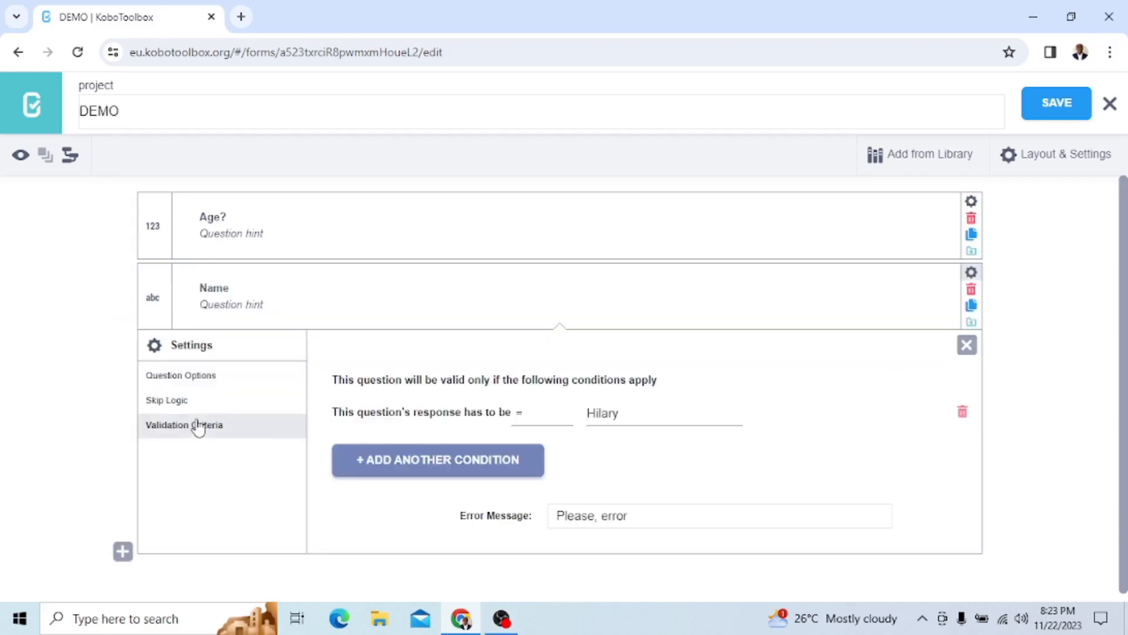
click(531, 410)
click(536, 456)
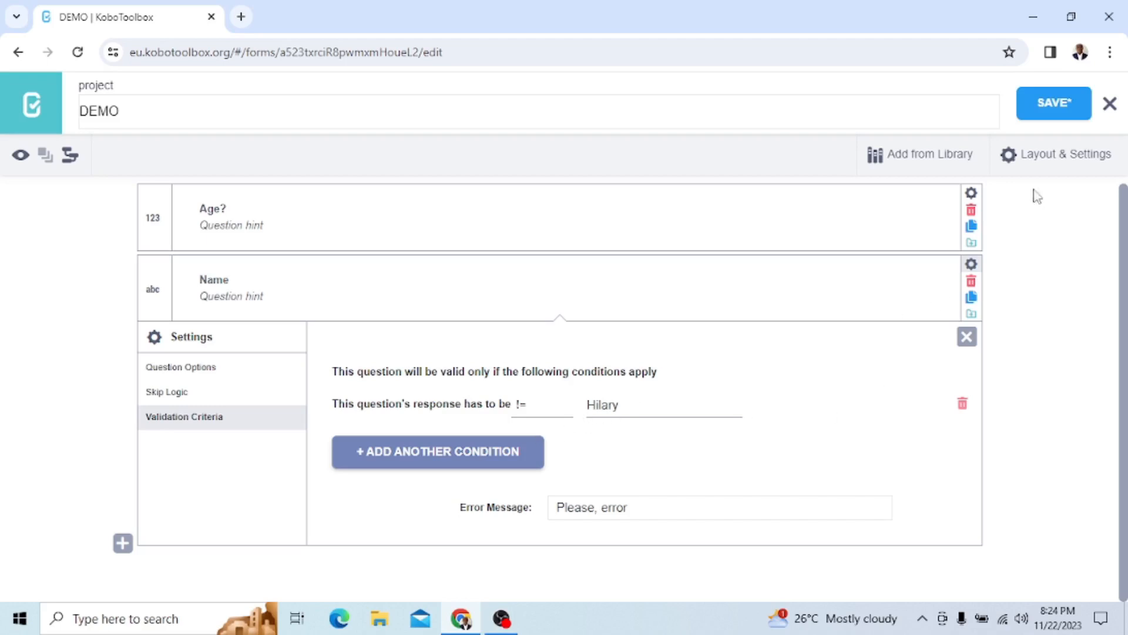
click(1045, 111)
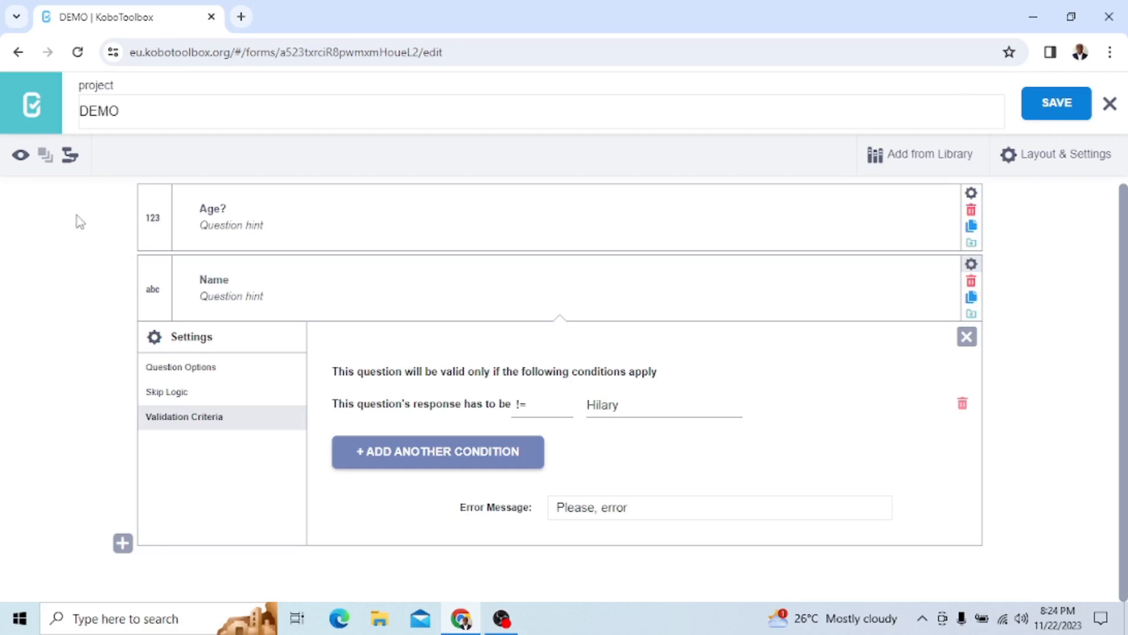
Preview the form again and test the first name excluded by the condition in the Name field
click(21, 155)
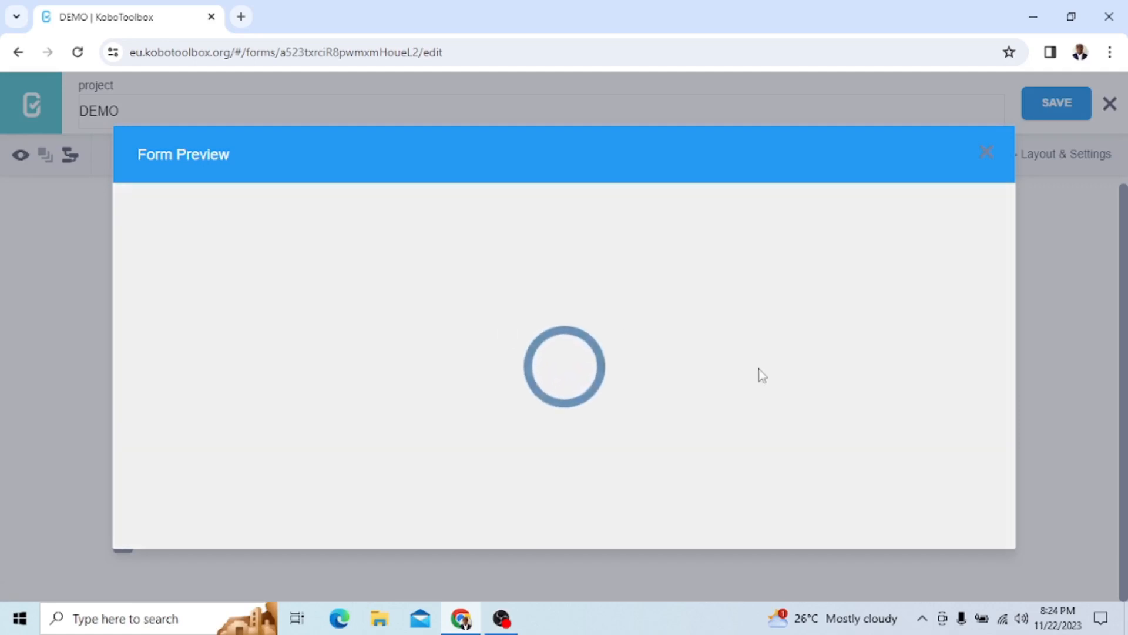
scroll(360, 376, down, 3)
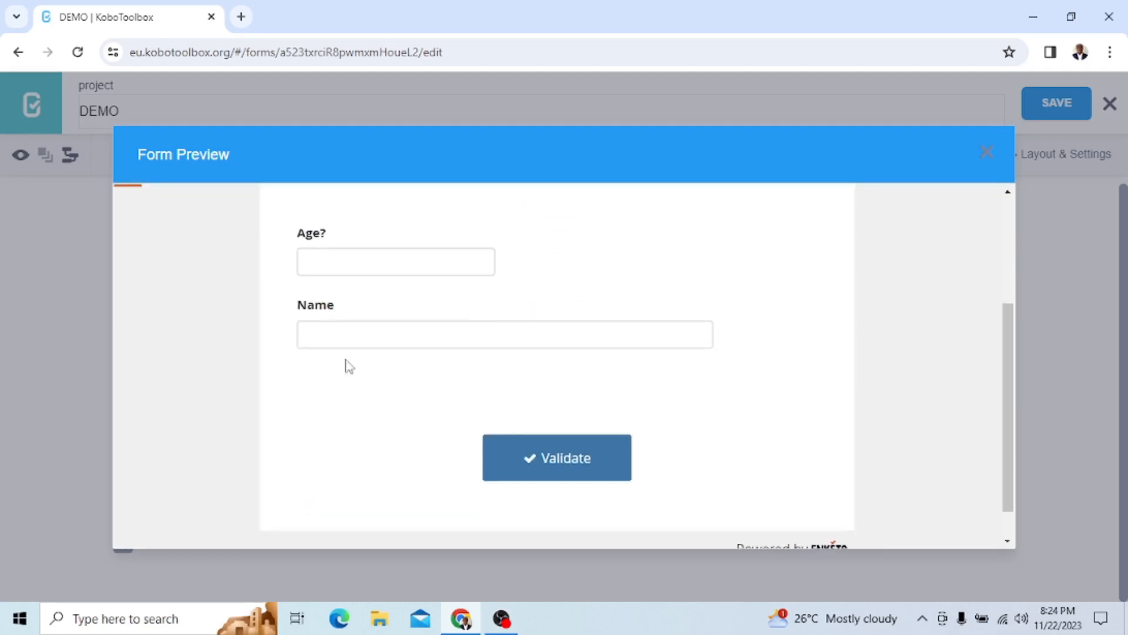
click(343, 336)
text(Hilary)
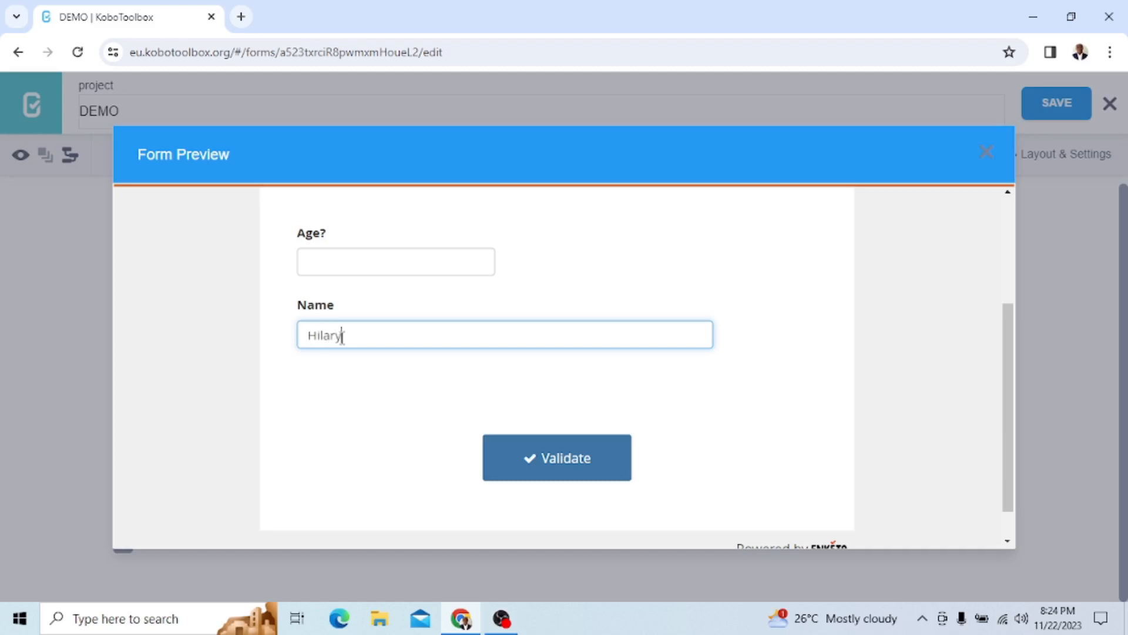
click(342, 454)
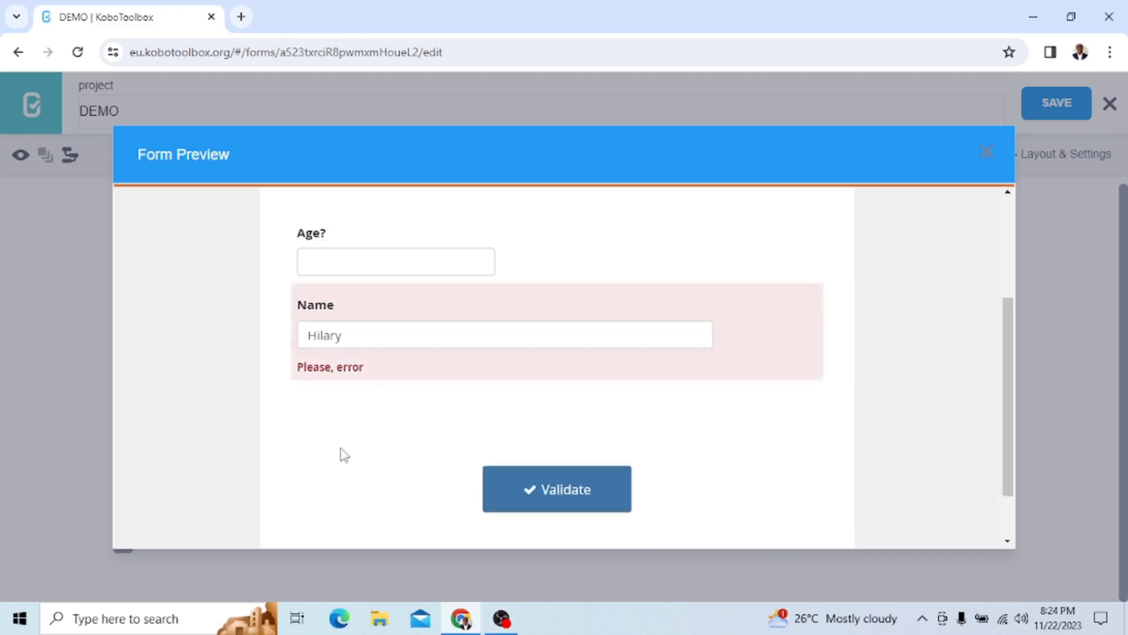
Replace the excluded first name in the preview's Name field with a different, permitted name in capitals
click(349, 333)
key(BackSpace)
key(BackSpace)
text(JMAES)
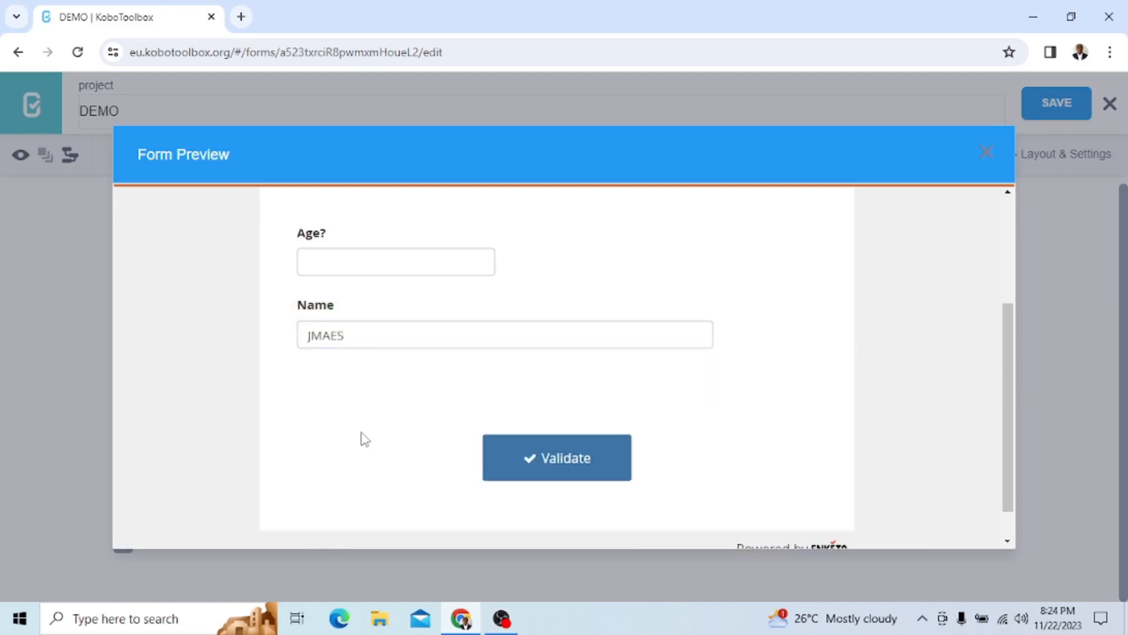
Clear the Name field, test one more permitted name and close the form preview
click(360, 337)
key(BackSpace)
key(BackSpace)
key(BackSpace)
key(BackSpace)
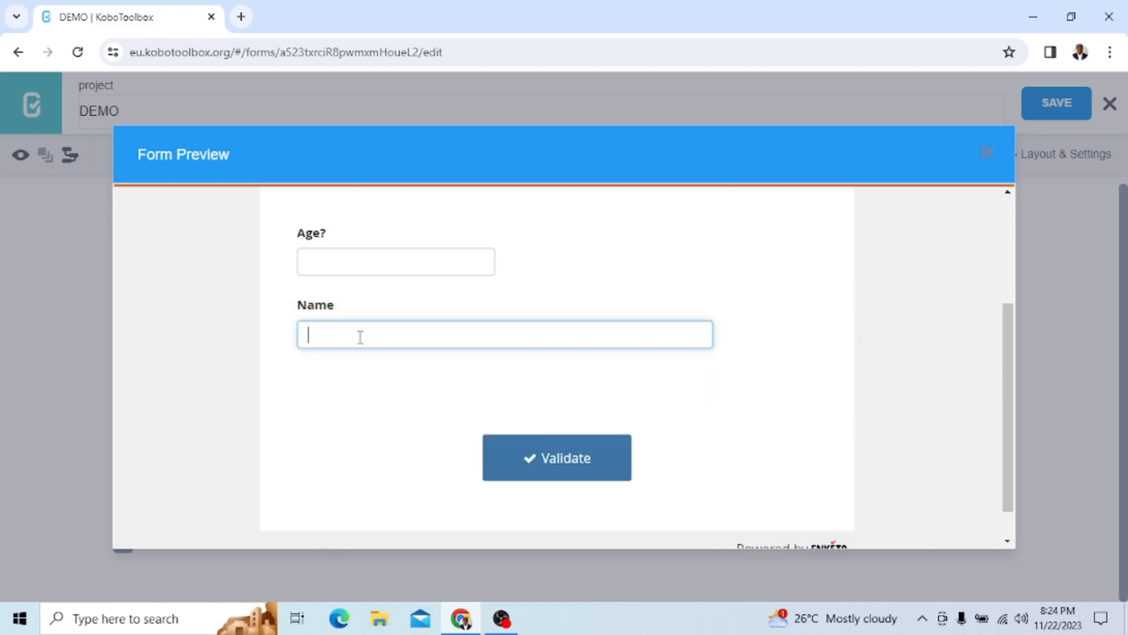
text(jOES)
click(411, 425)
scroll(412, 426, up, 3)
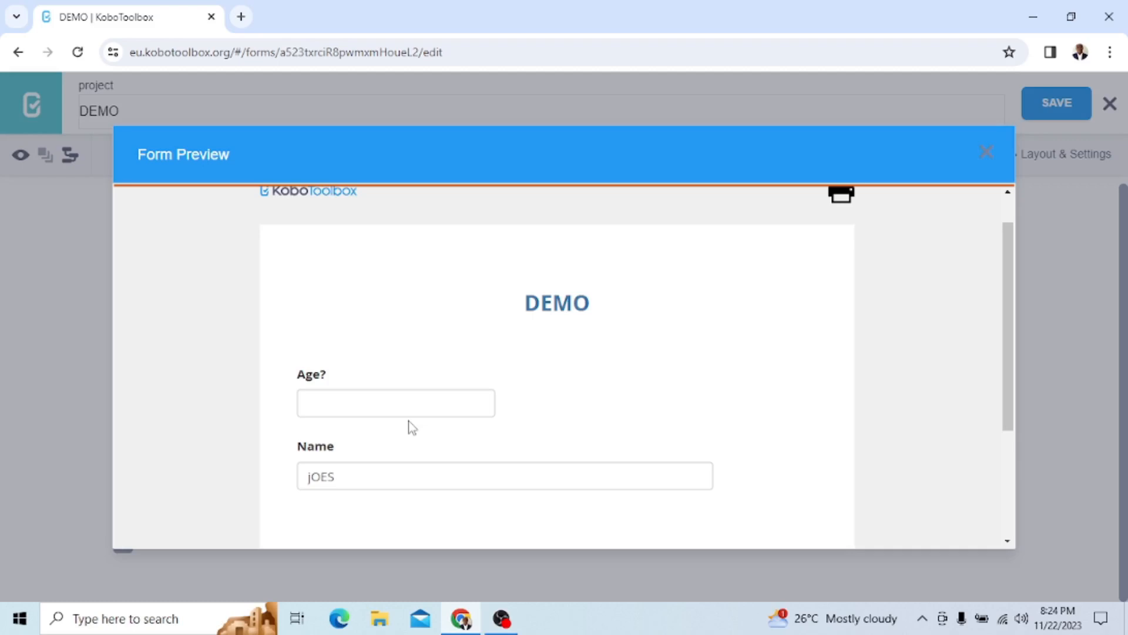
click(987, 152)
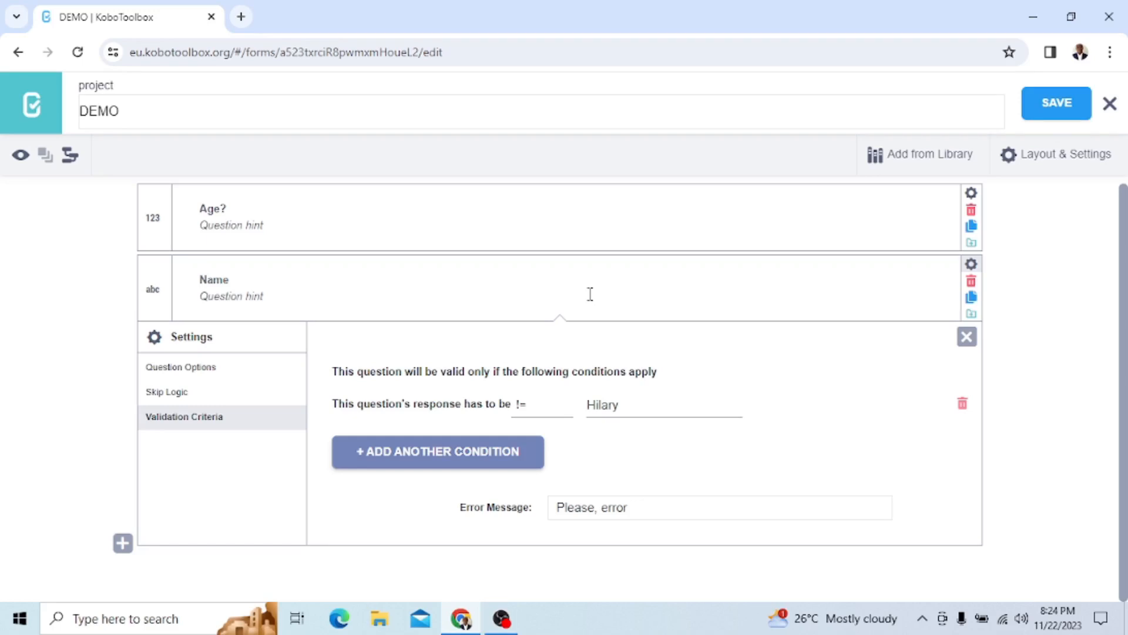